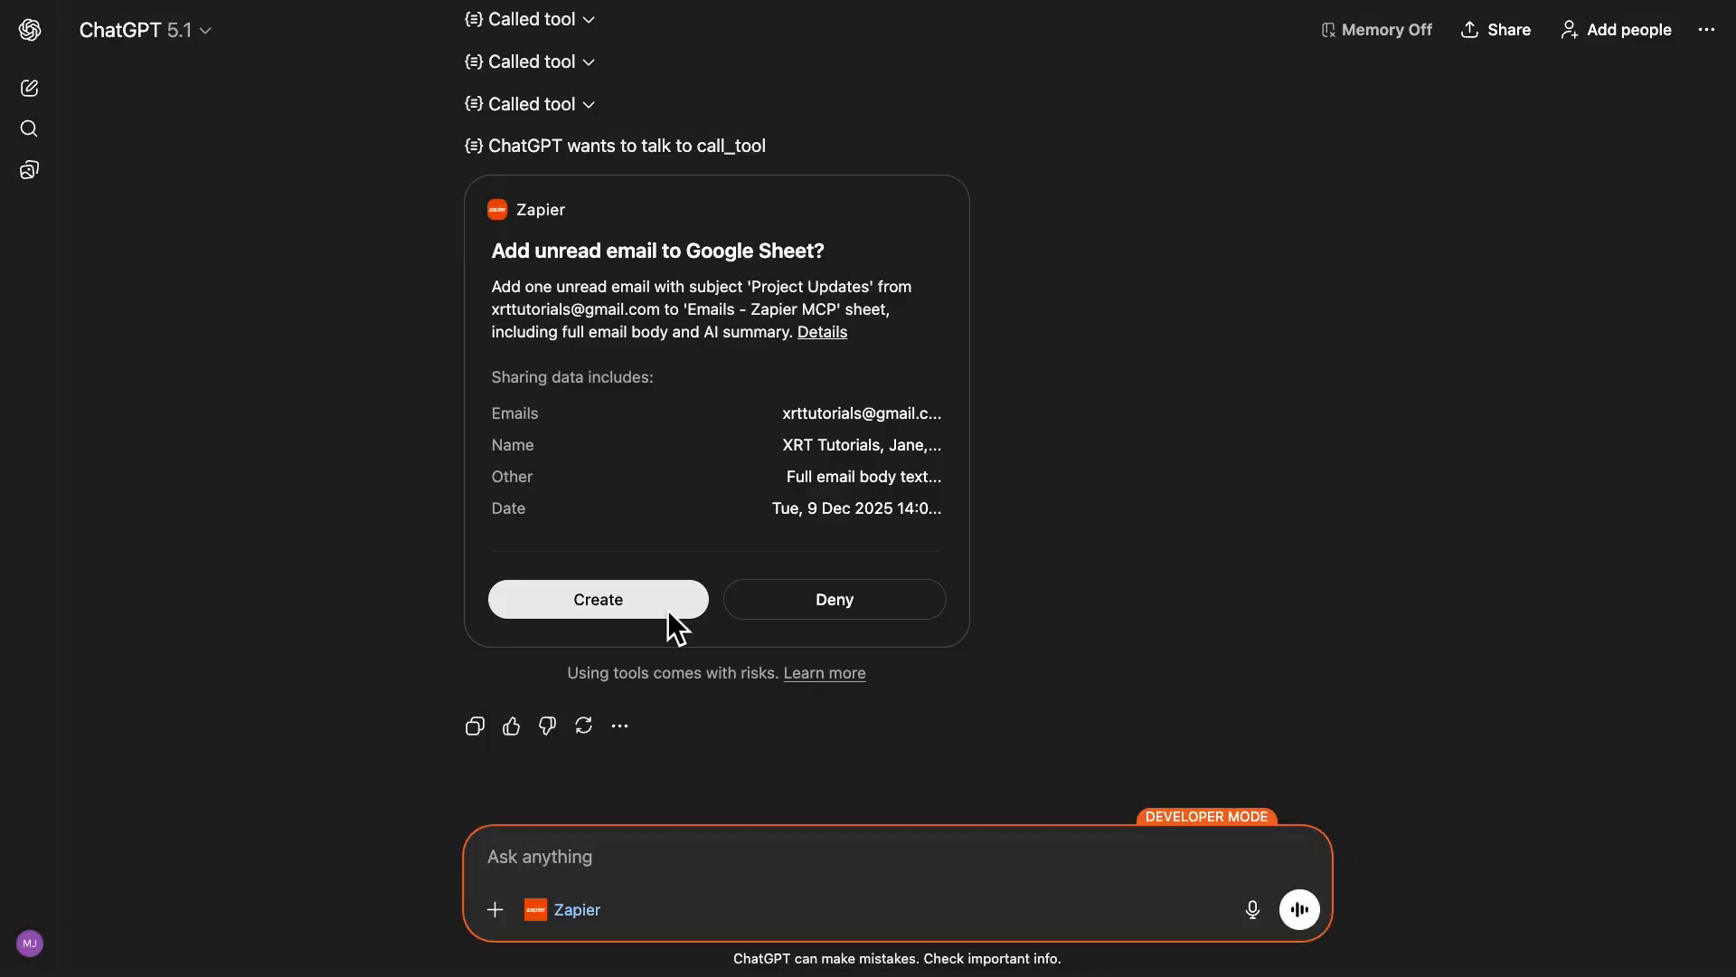
Approve the Zapier request to add the unread 'Project Updates' email to the 'Emails - Zapier MCP' sheet.
left_click(664, 600)
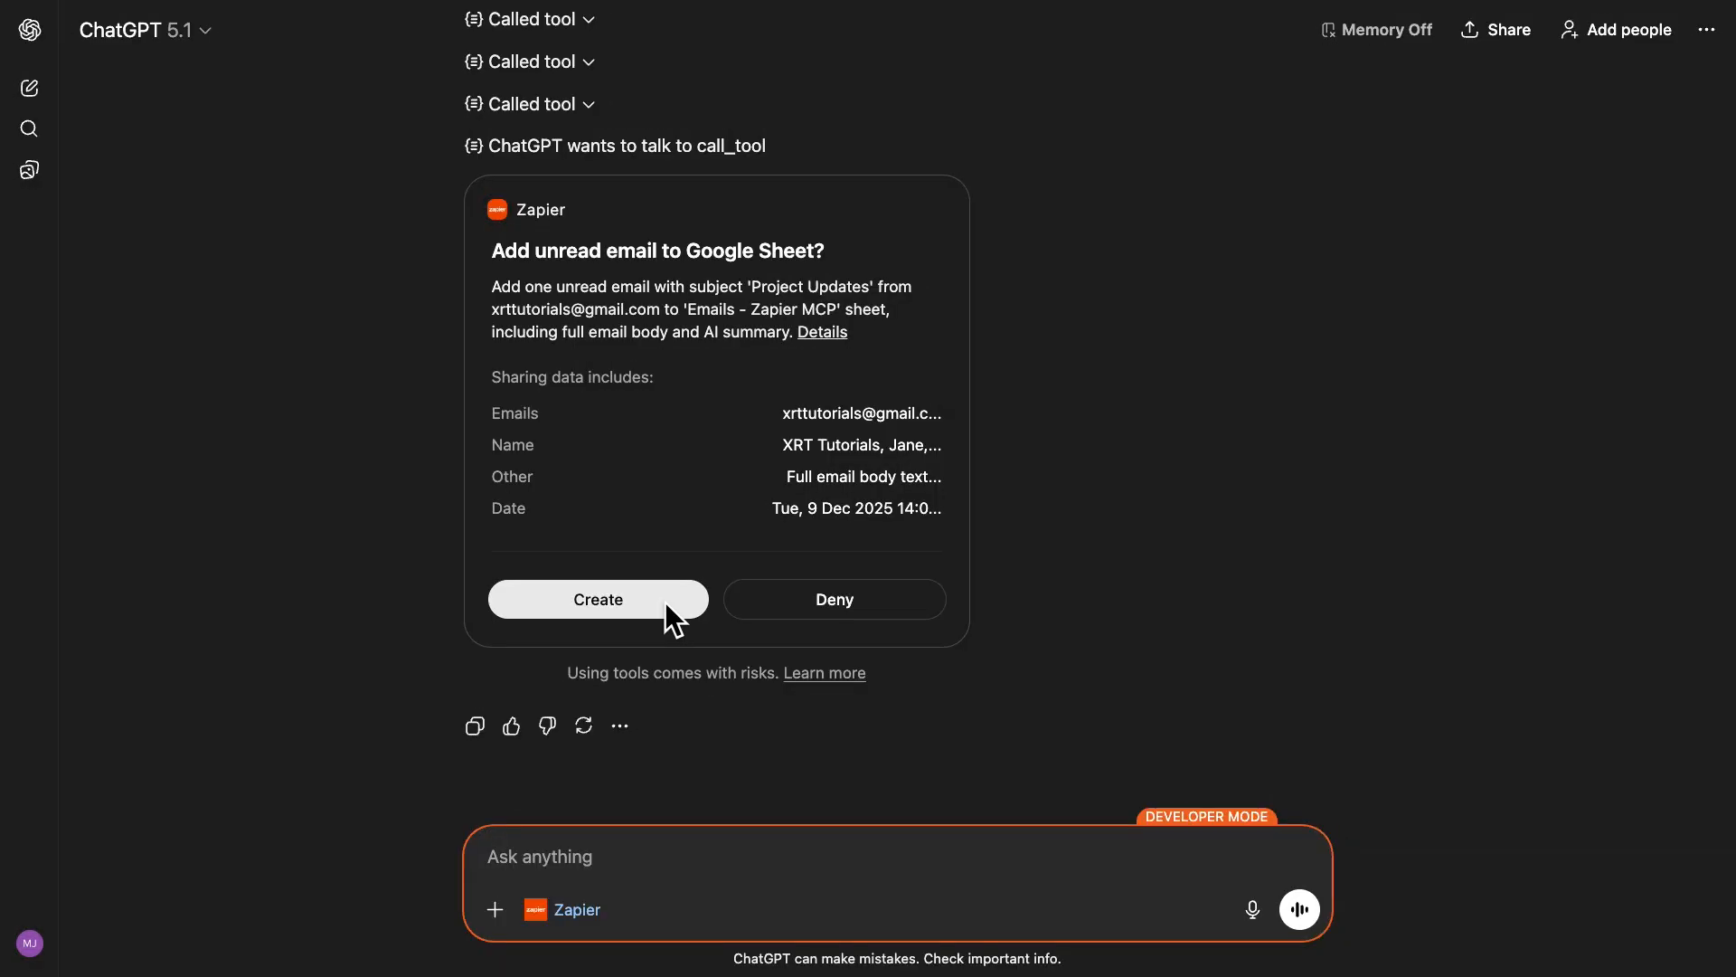
left_click(664, 601)
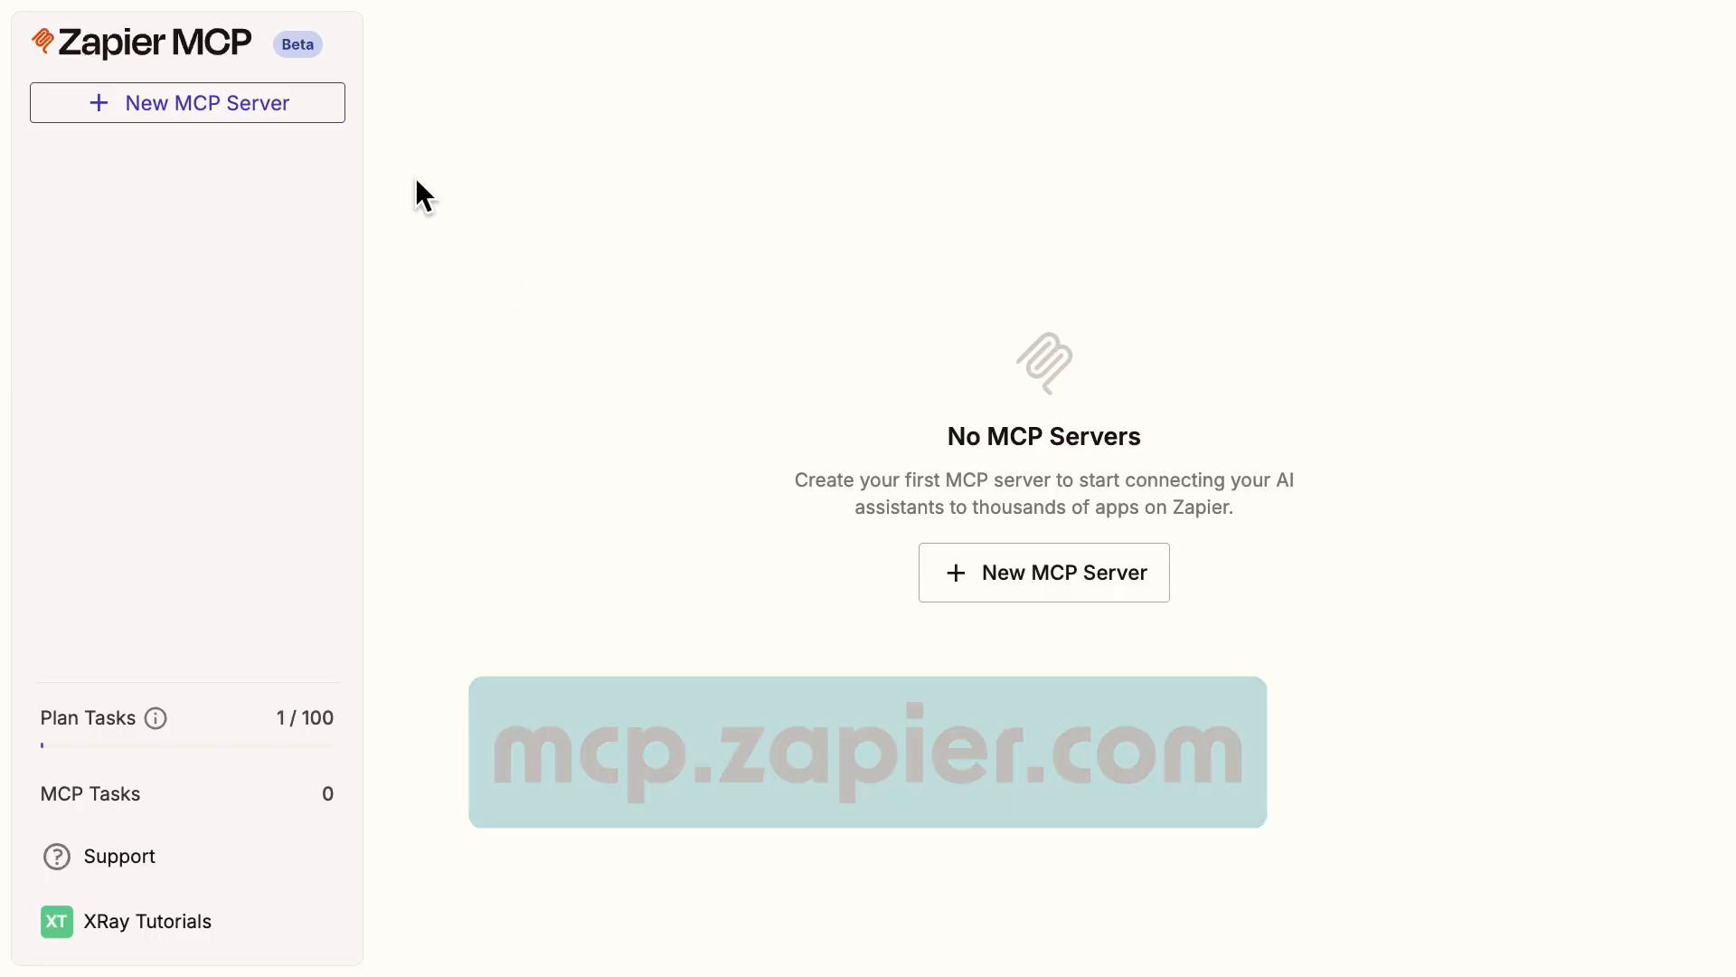
Create a new MCP server for the ChatGPT client, keeping the name ChatGPT MCP Server.
left_click(326, 104)
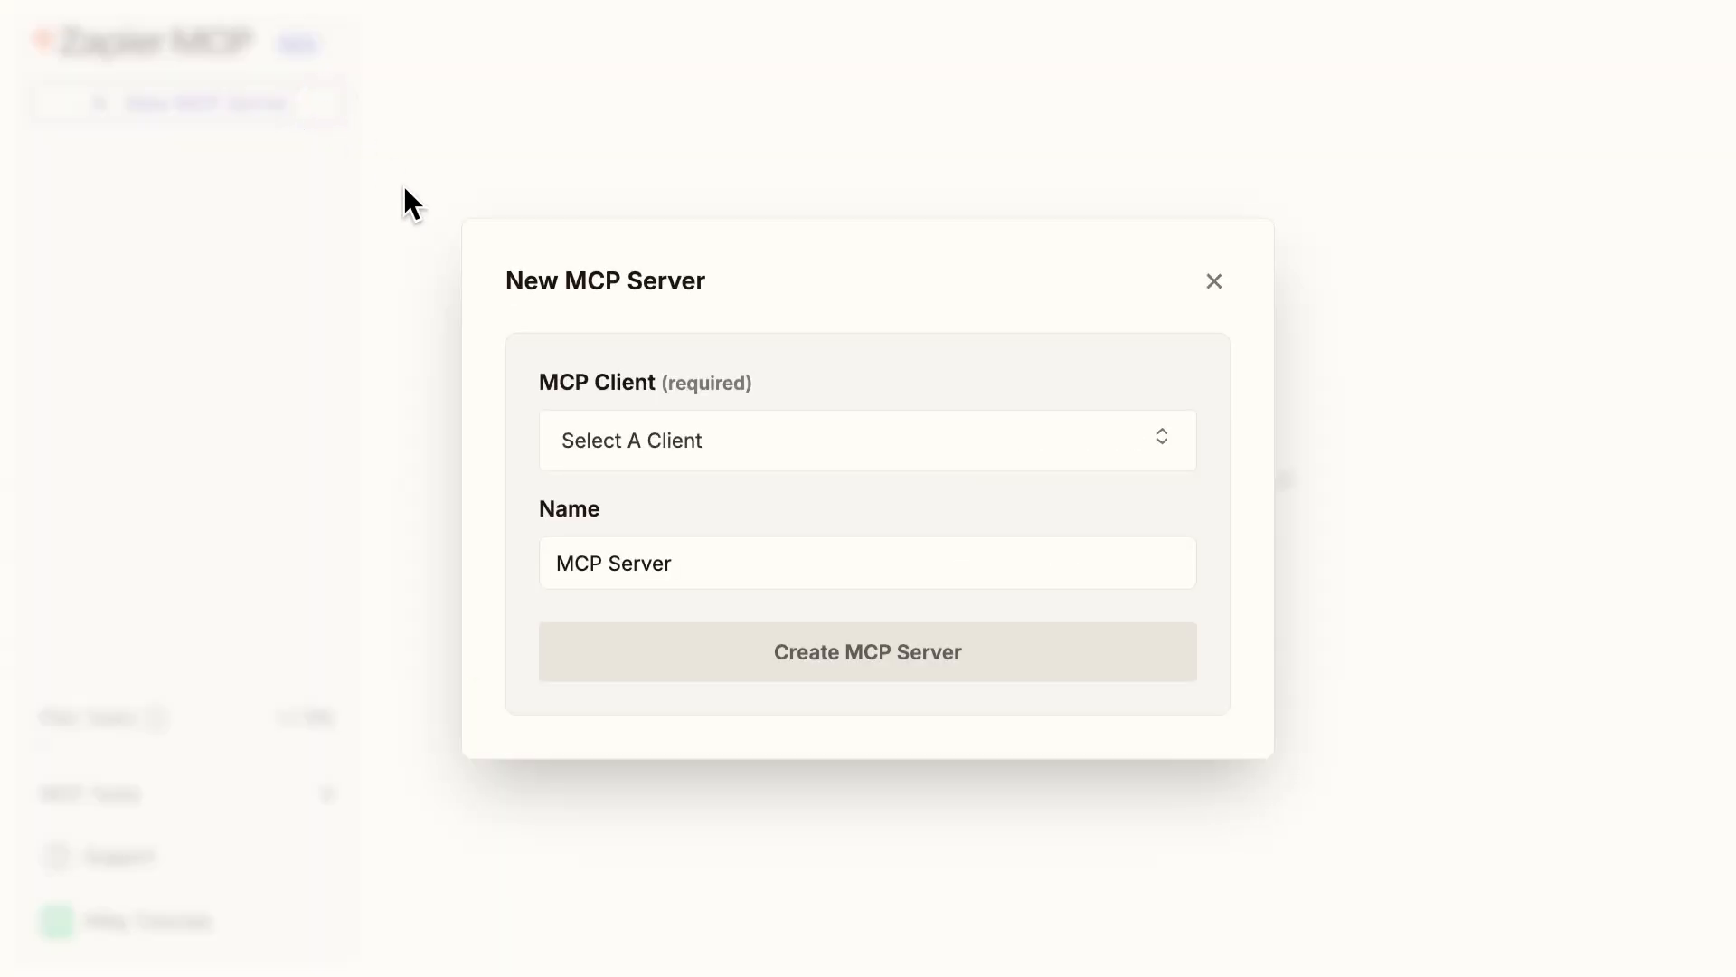
left_click(882, 445)
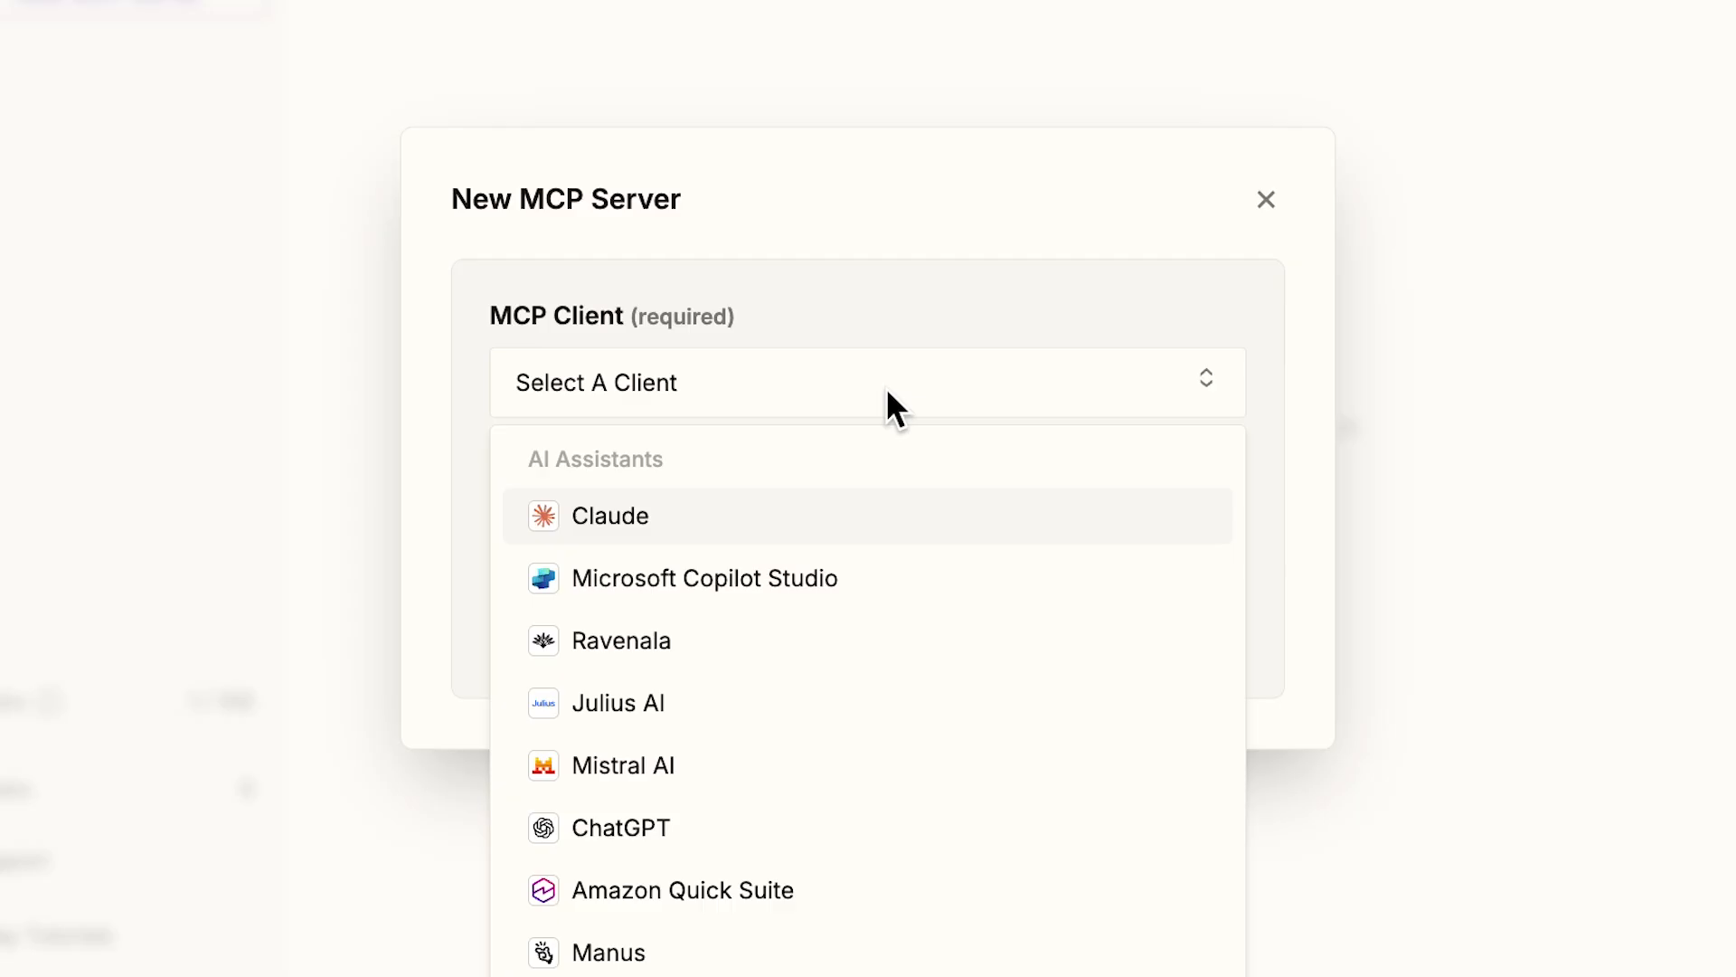
left_click(601, 834)
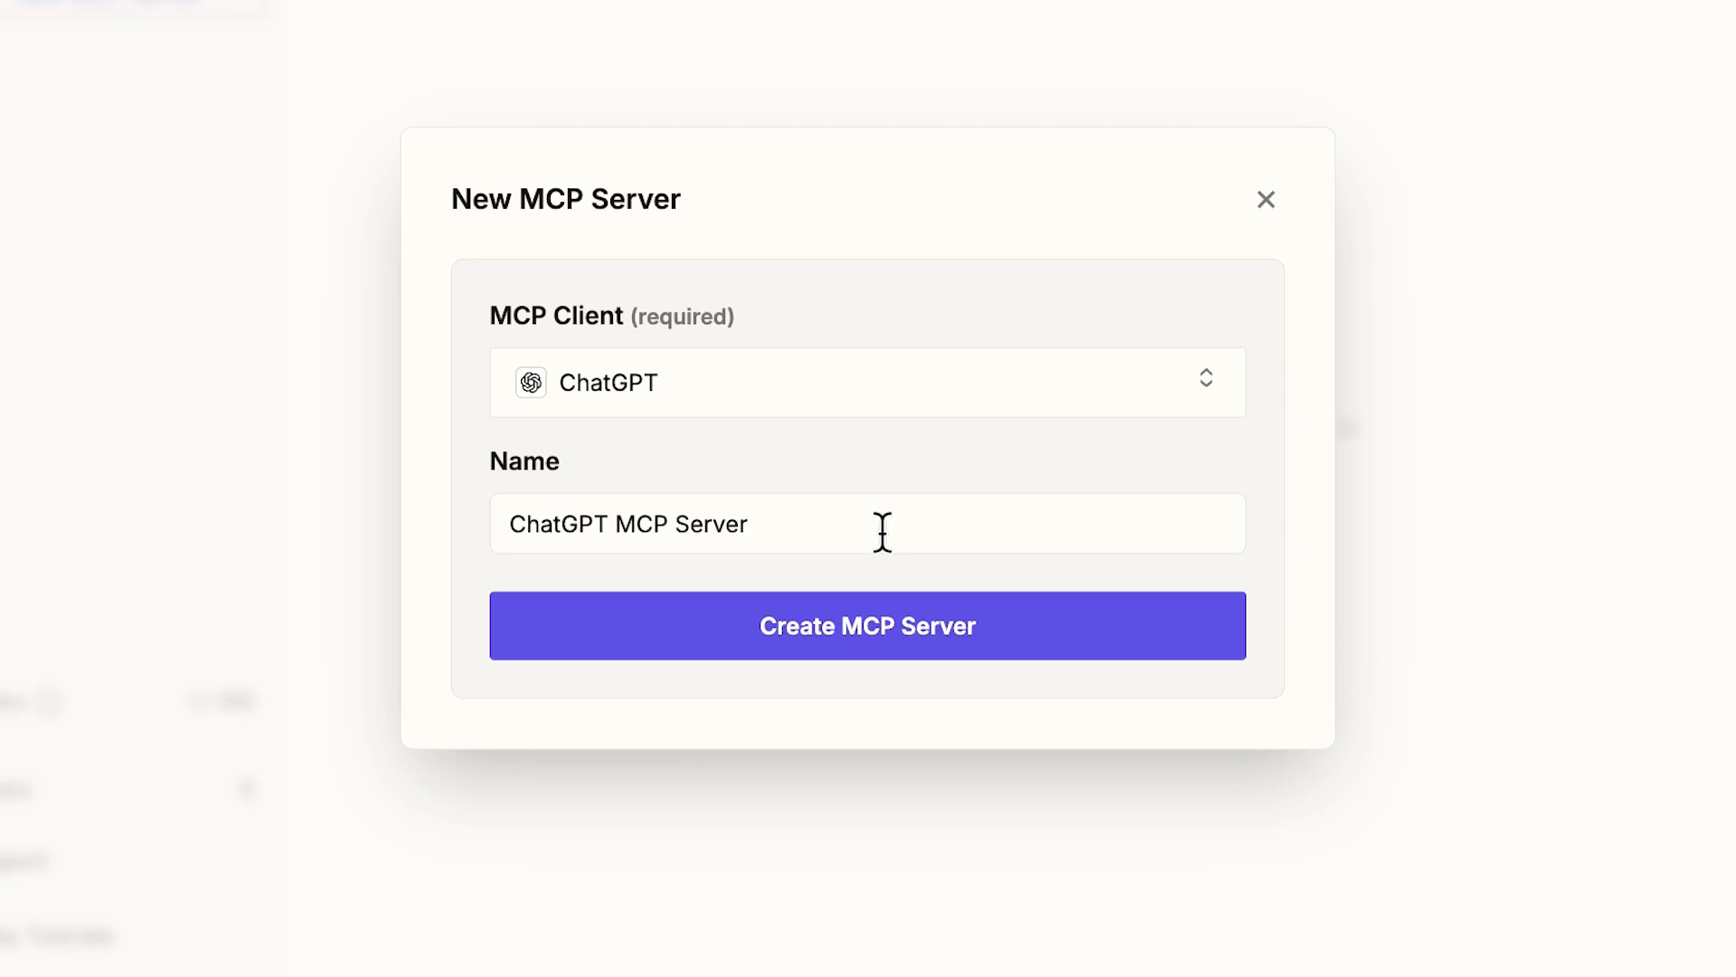
left_click(995, 616)
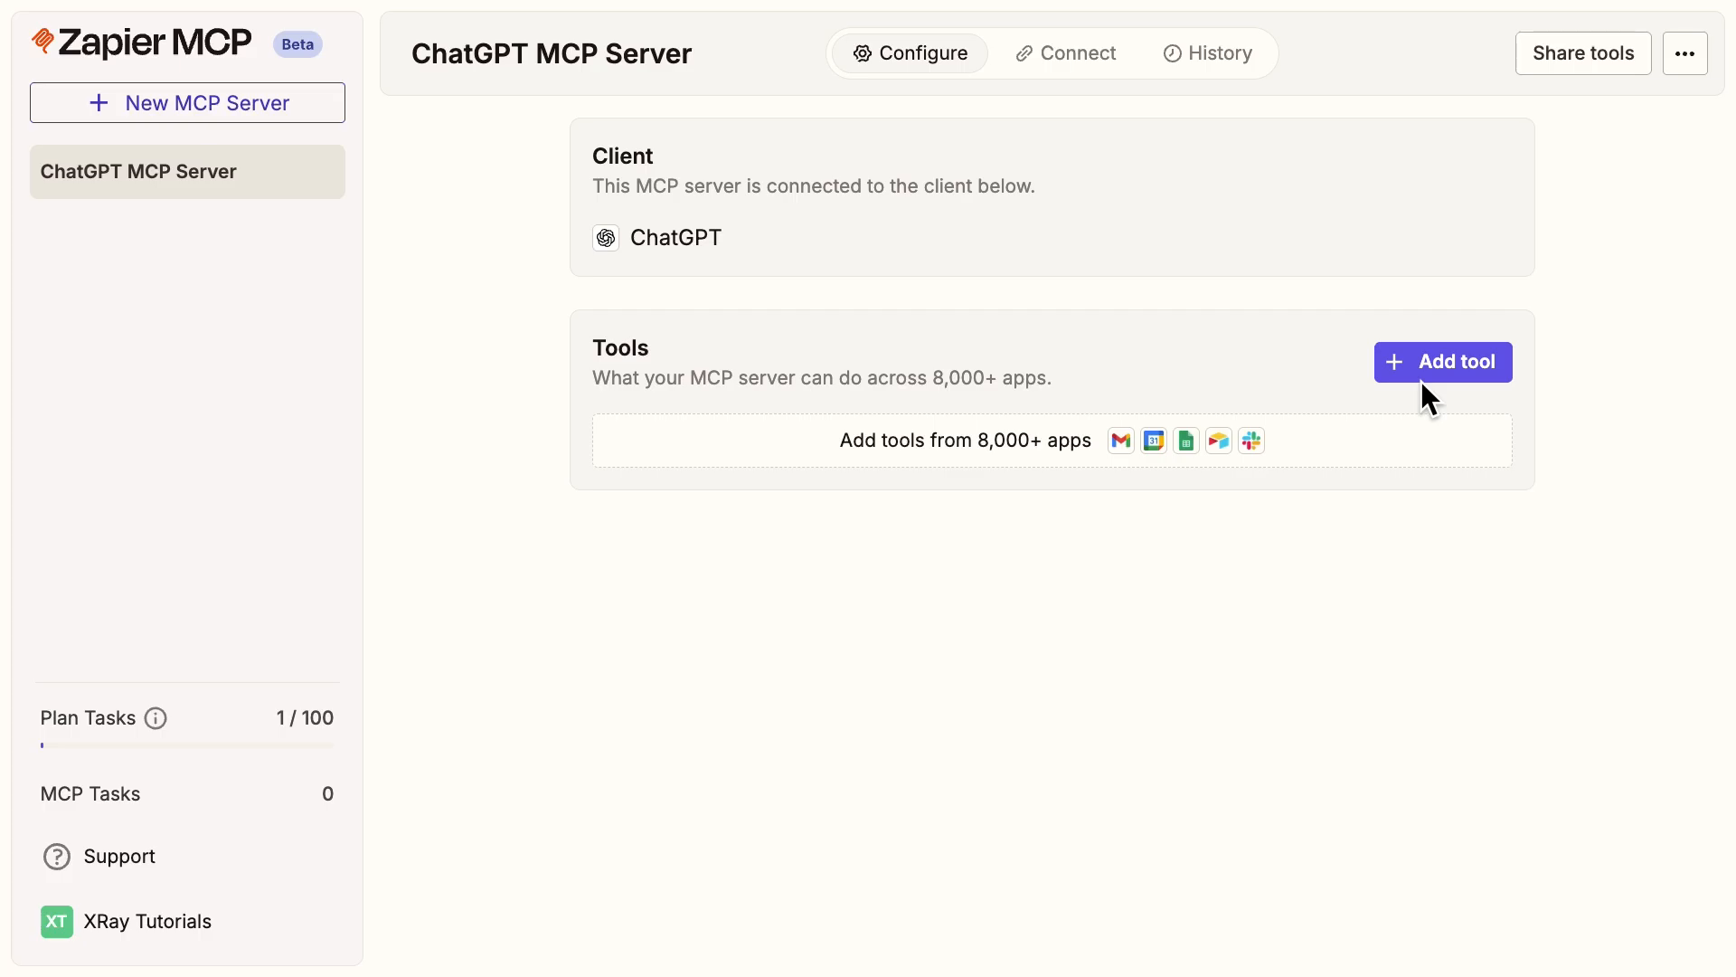
Start adding Gmail tools to the MCP server and select all of them.
left_click(1419, 368)
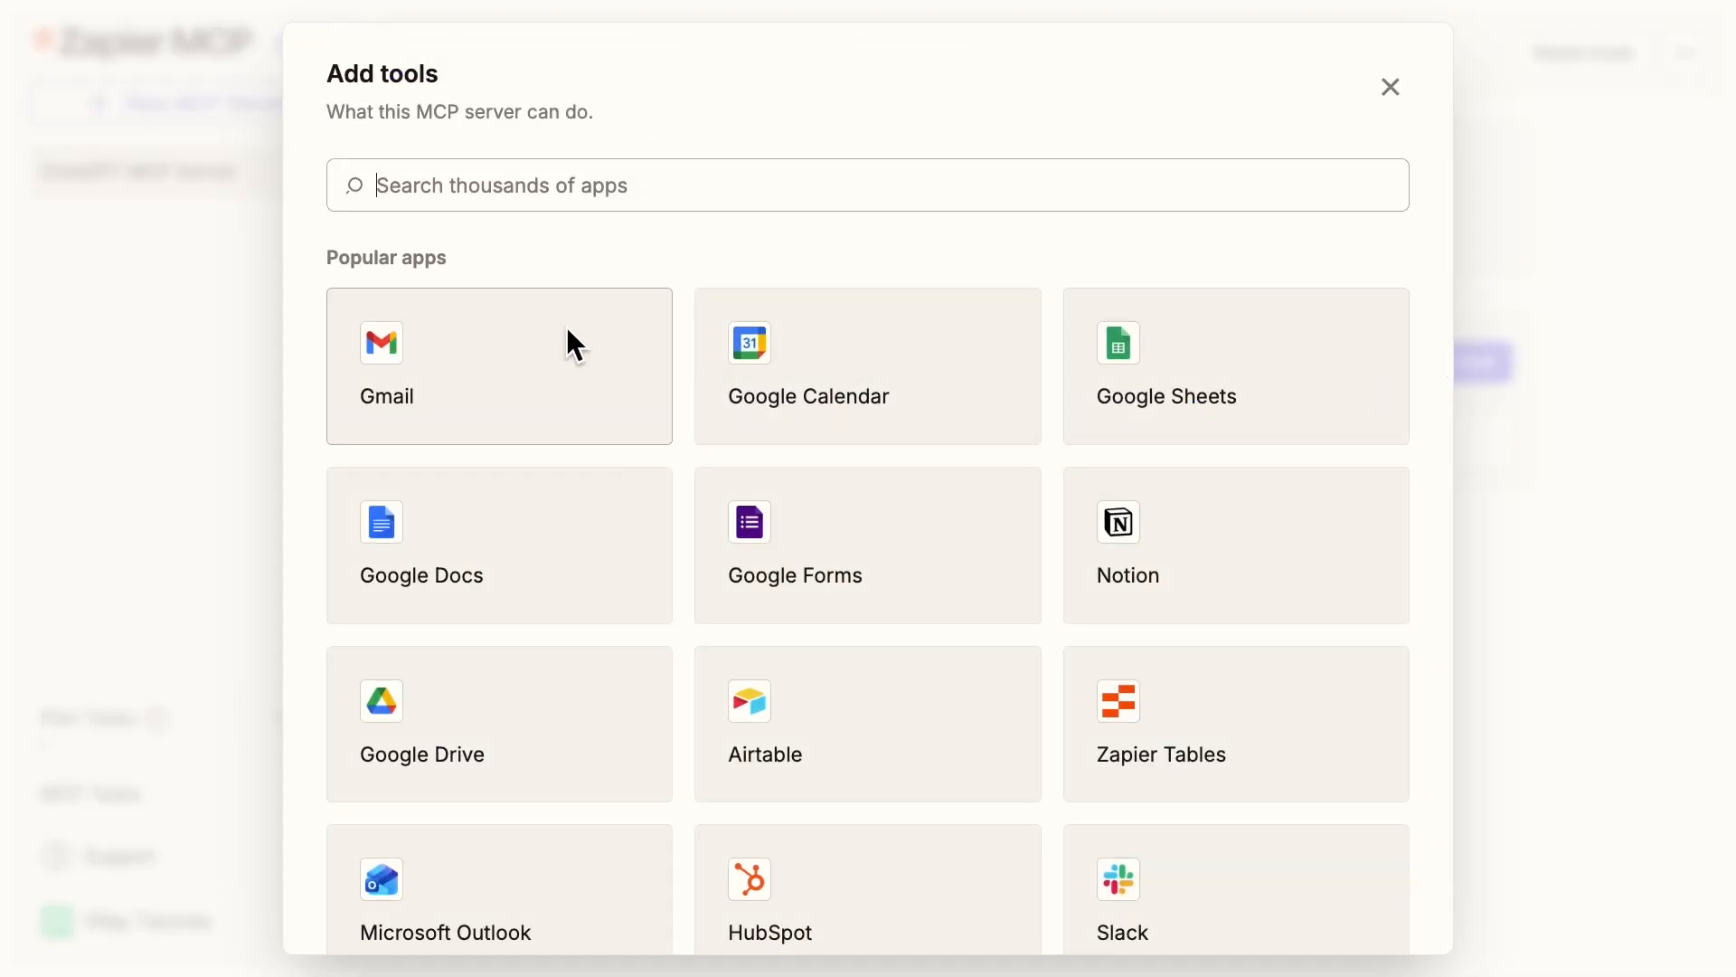
left_click(452, 376)
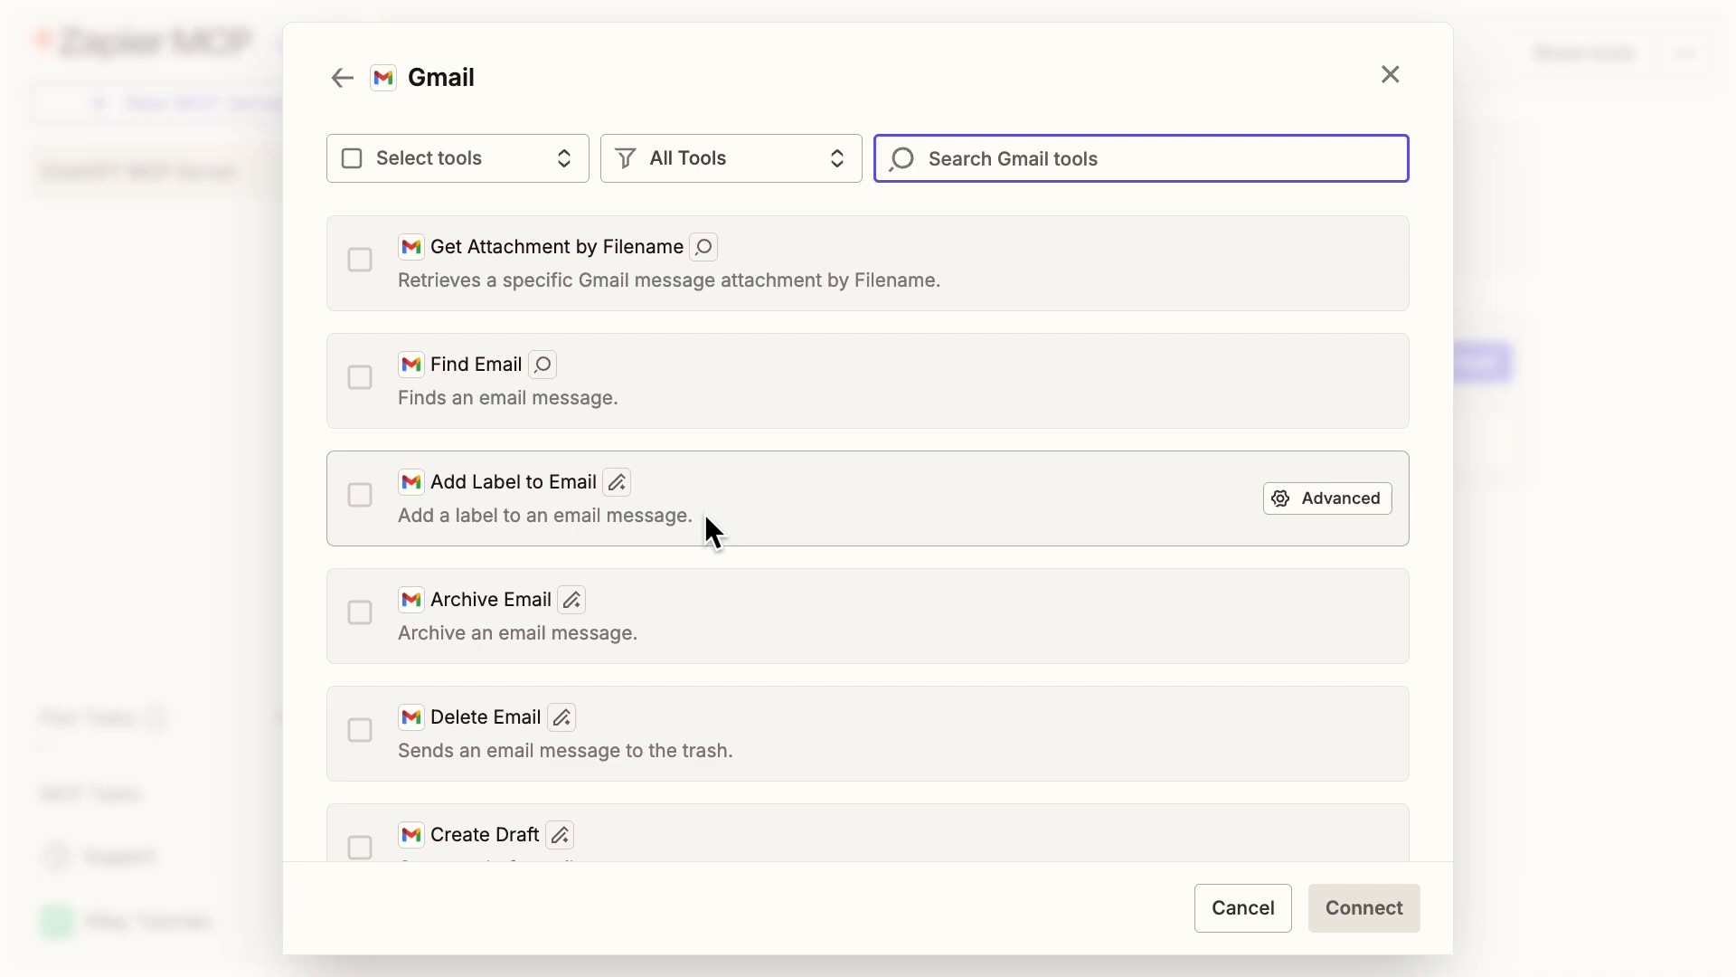
left_click(351, 158)
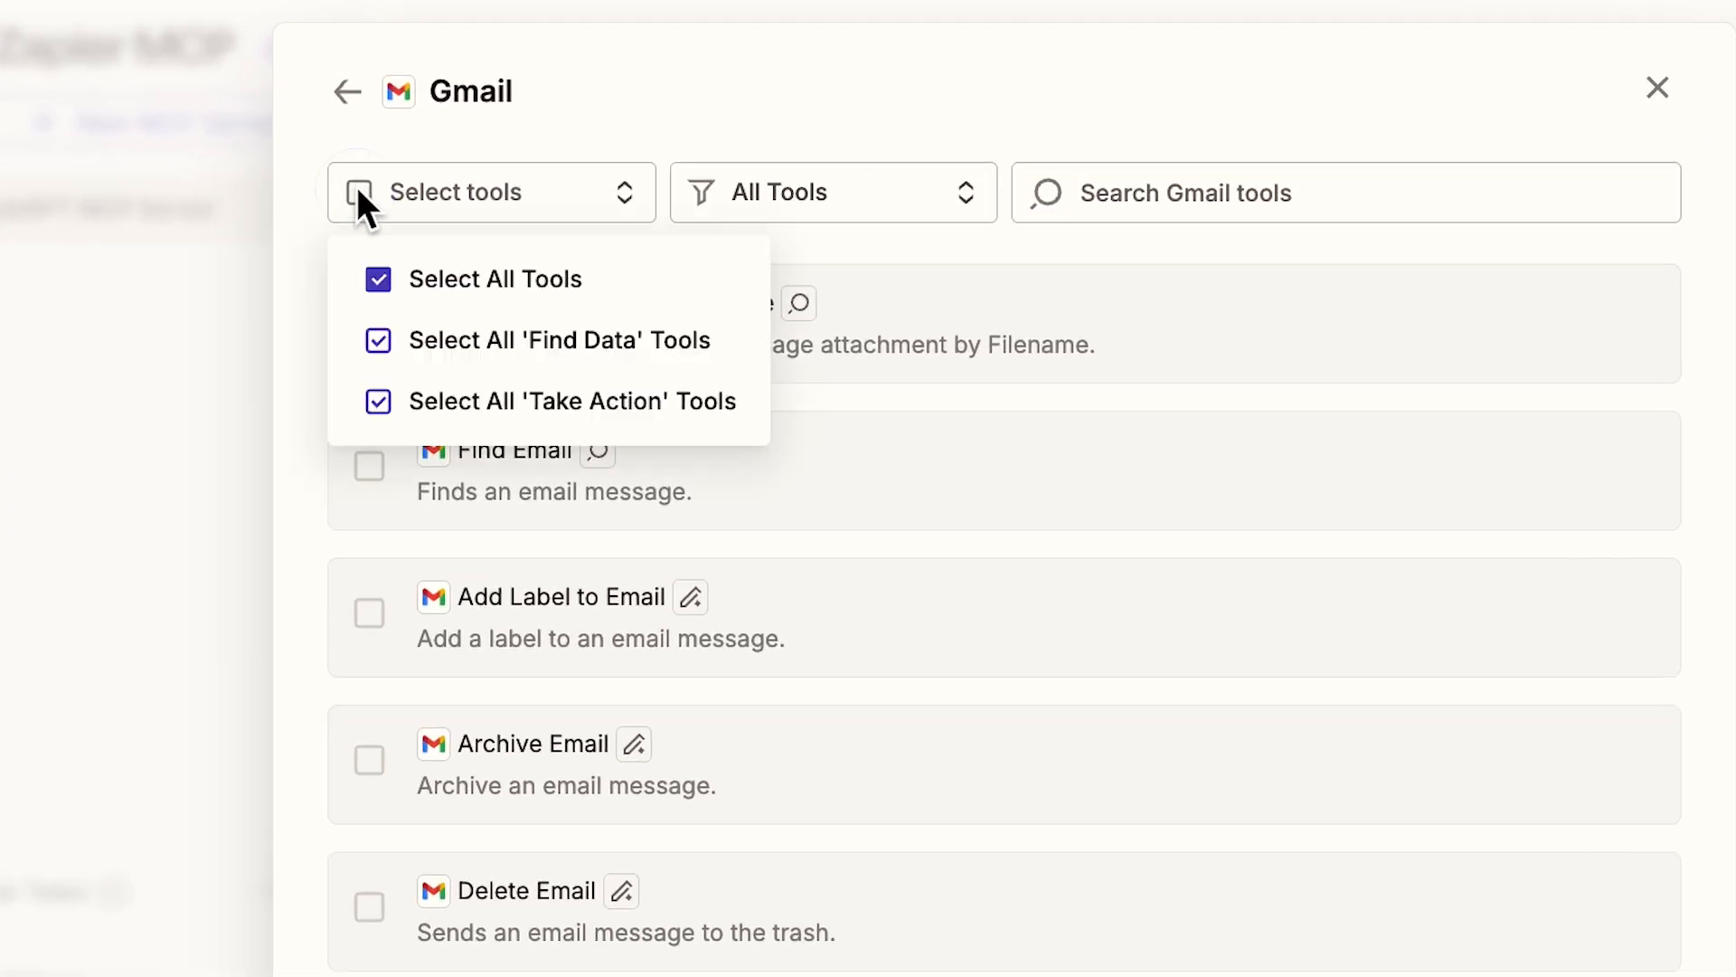
left_click(450, 271)
Exclude the Delete Email tool and connect the remaining Gmail tools to the server.
mouse_move(1031, 588)
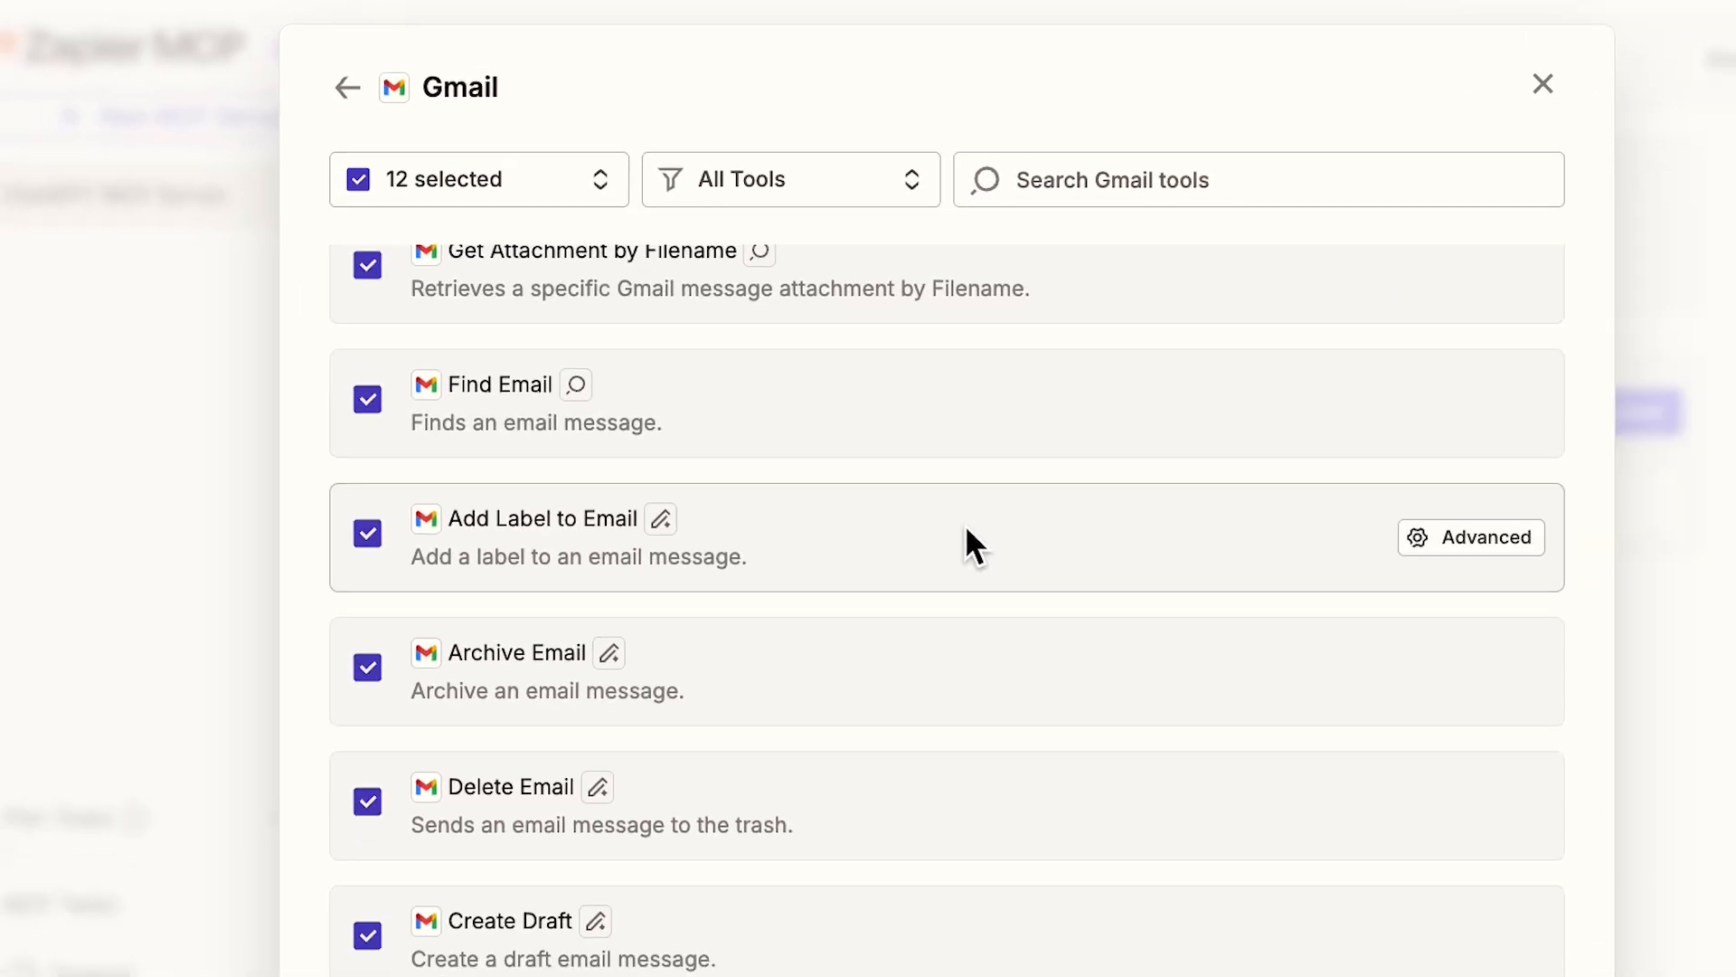
scroll(964, 524, "down", 3)
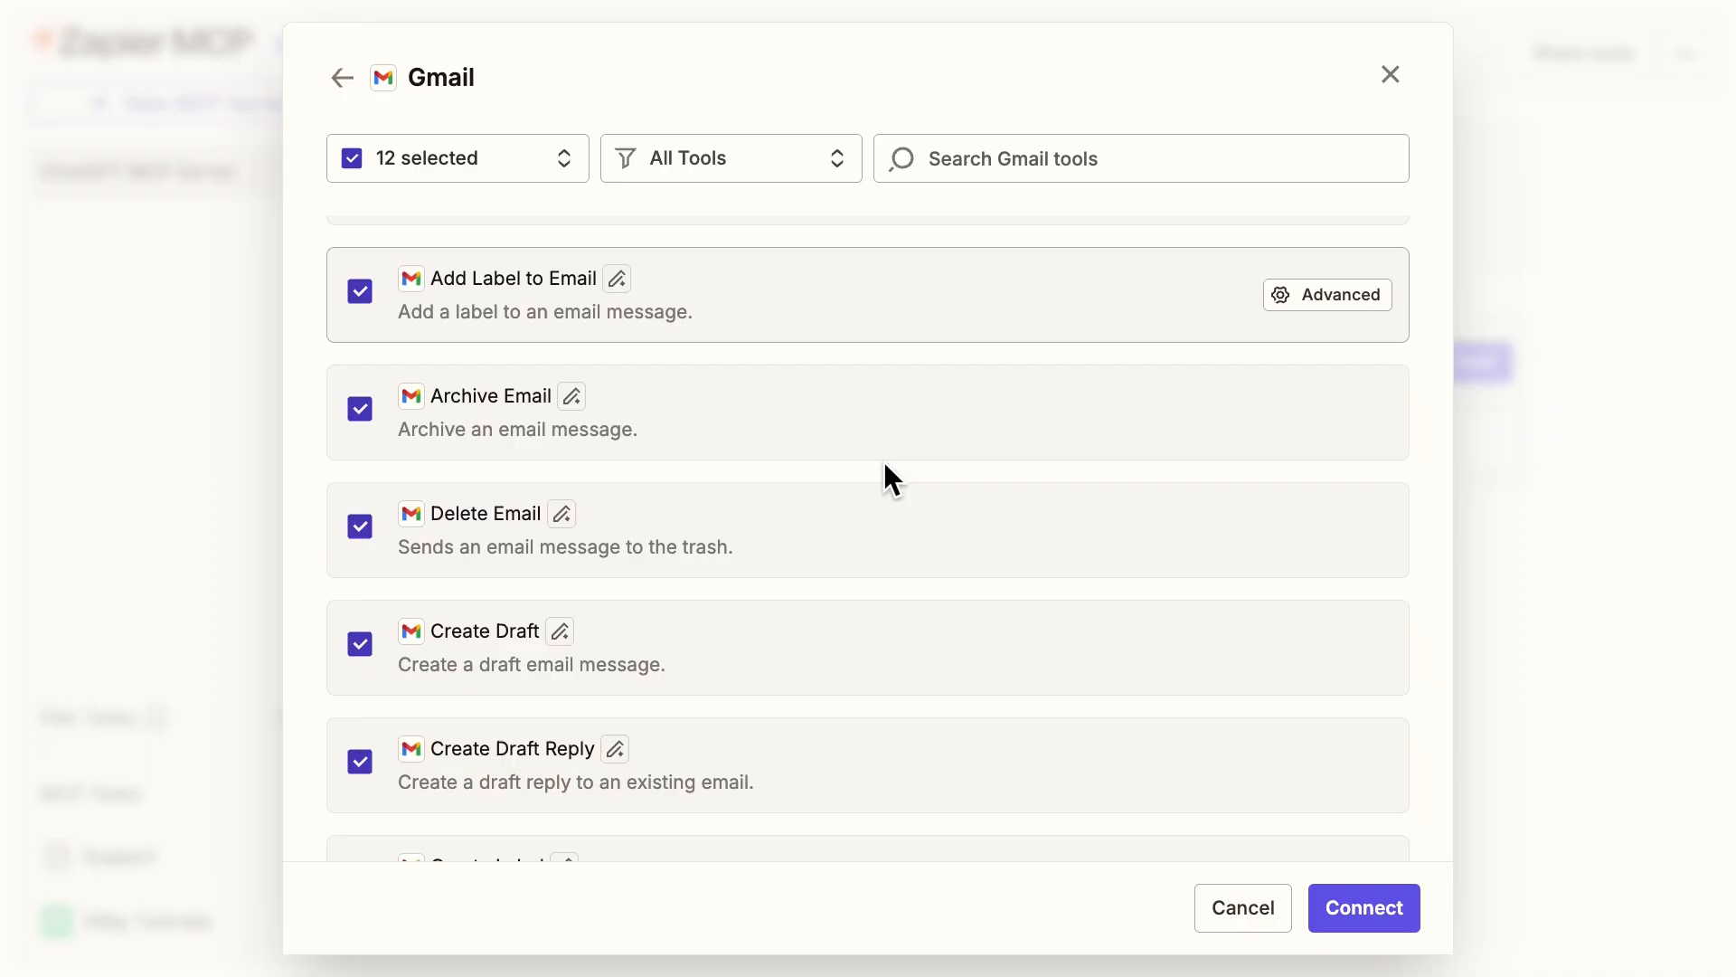
scroll(882, 461, "down", 1)
left_click(358, 516)
scroll(781, 547, "down", 6)
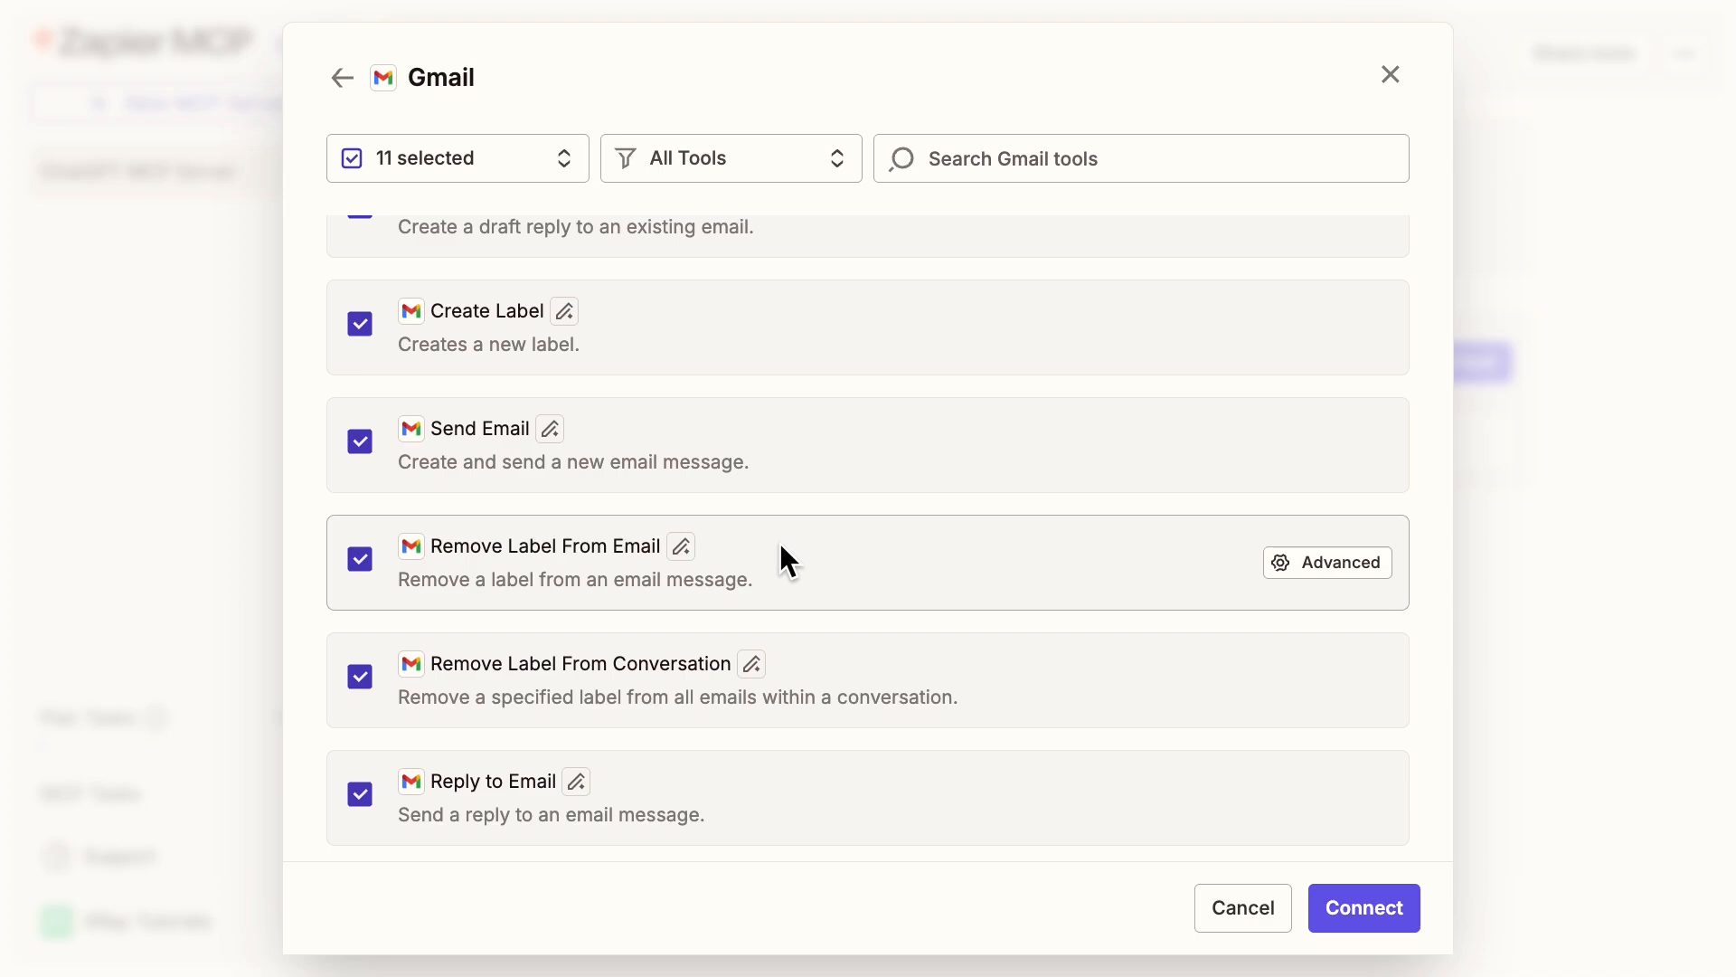
left_click(1389, 911)
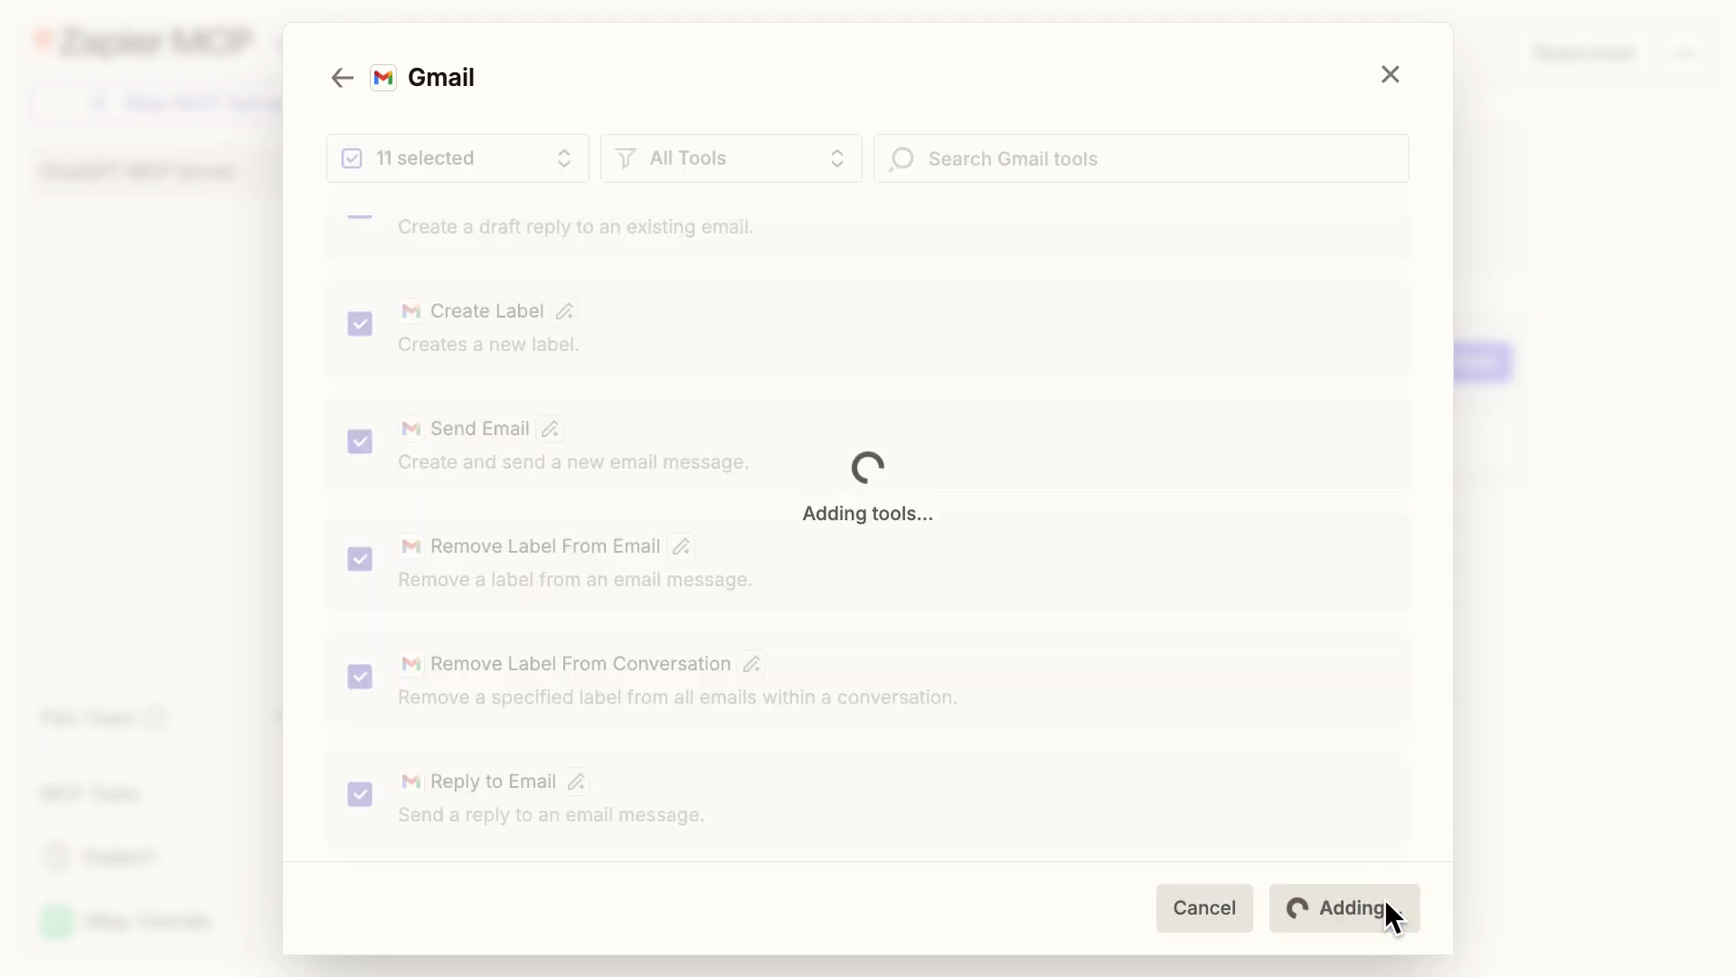
Start adding Google Sheets tools to the server and select all of them.
left_click(1479, 361)
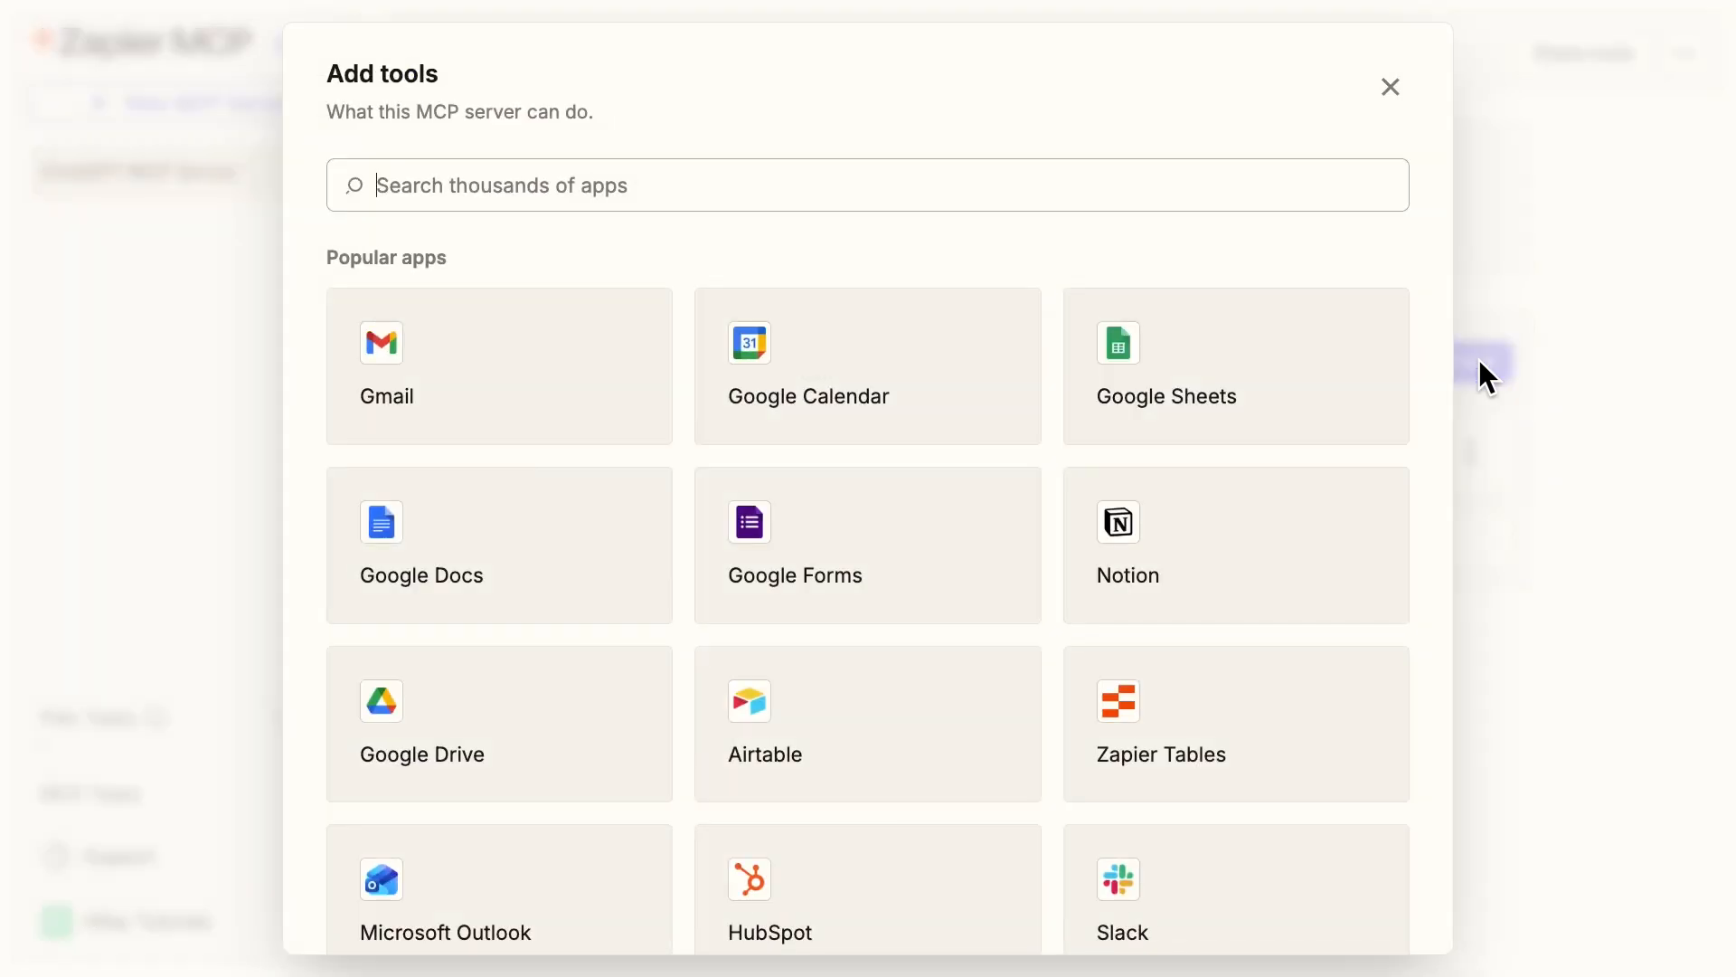
left_click(1199, 366)
left_click(354, 158)
left_click(438, 225)
Exclude the Delete Sheet and Delete Spreadsheet Row(s) tools and connect the remaining Google Sheets tools.
scroll(634, 305, "down", 20)
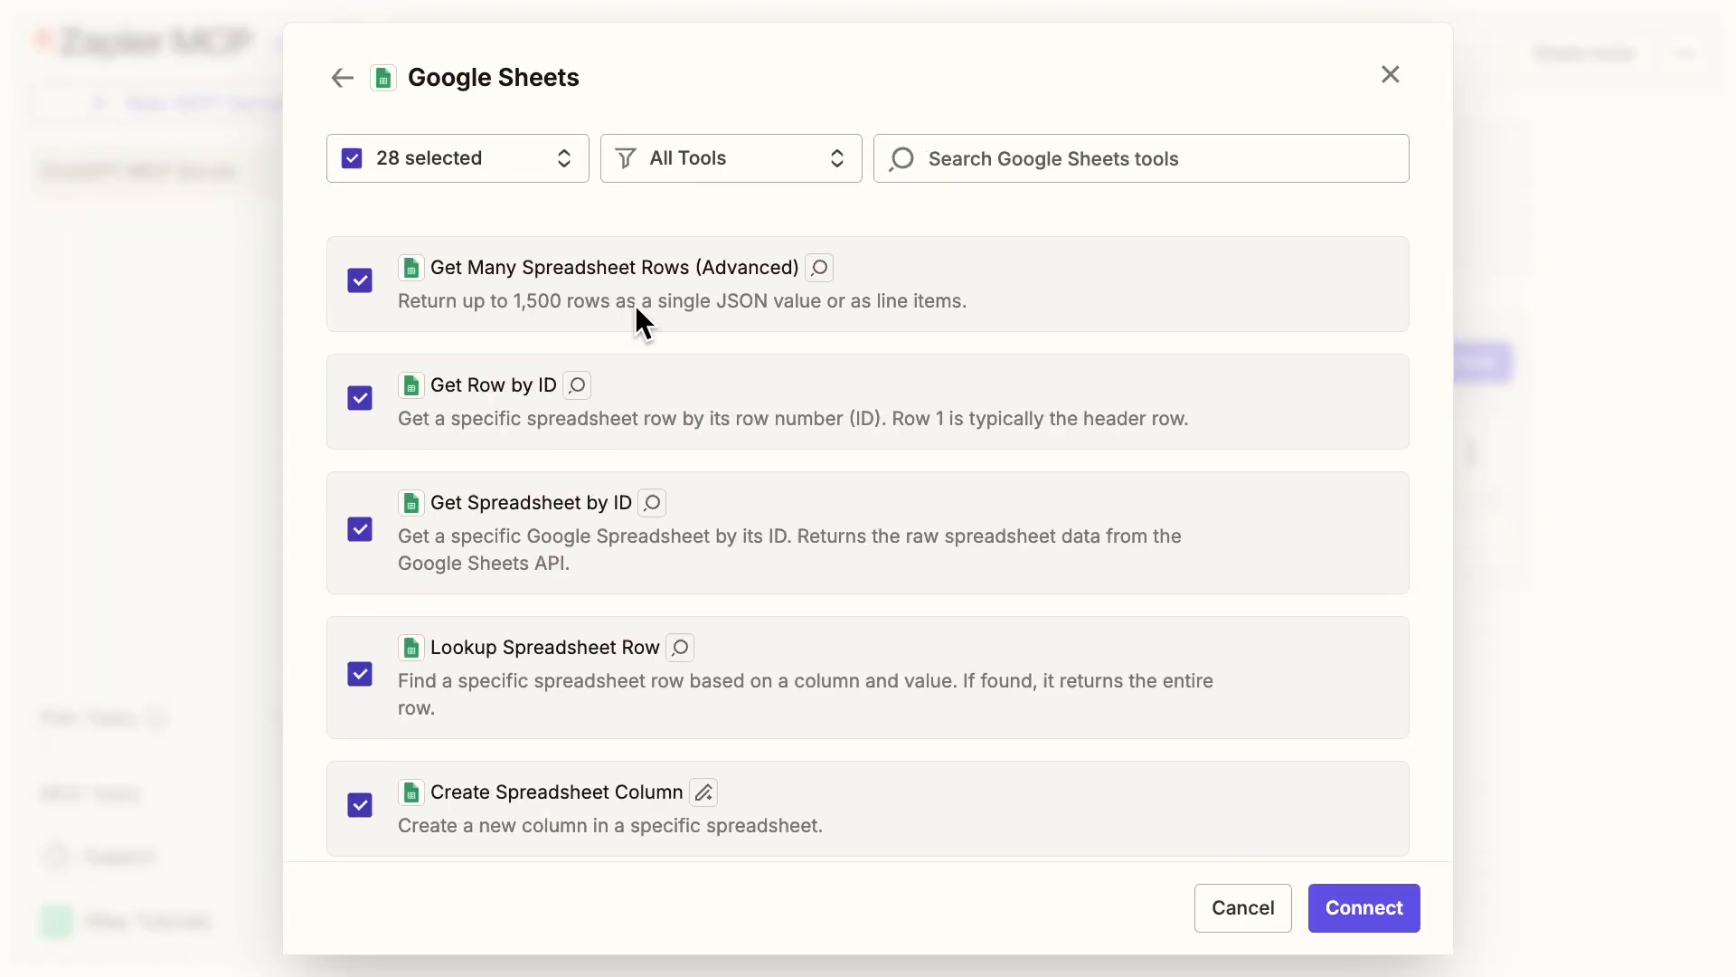
scroll(644, 431, "down", 6)
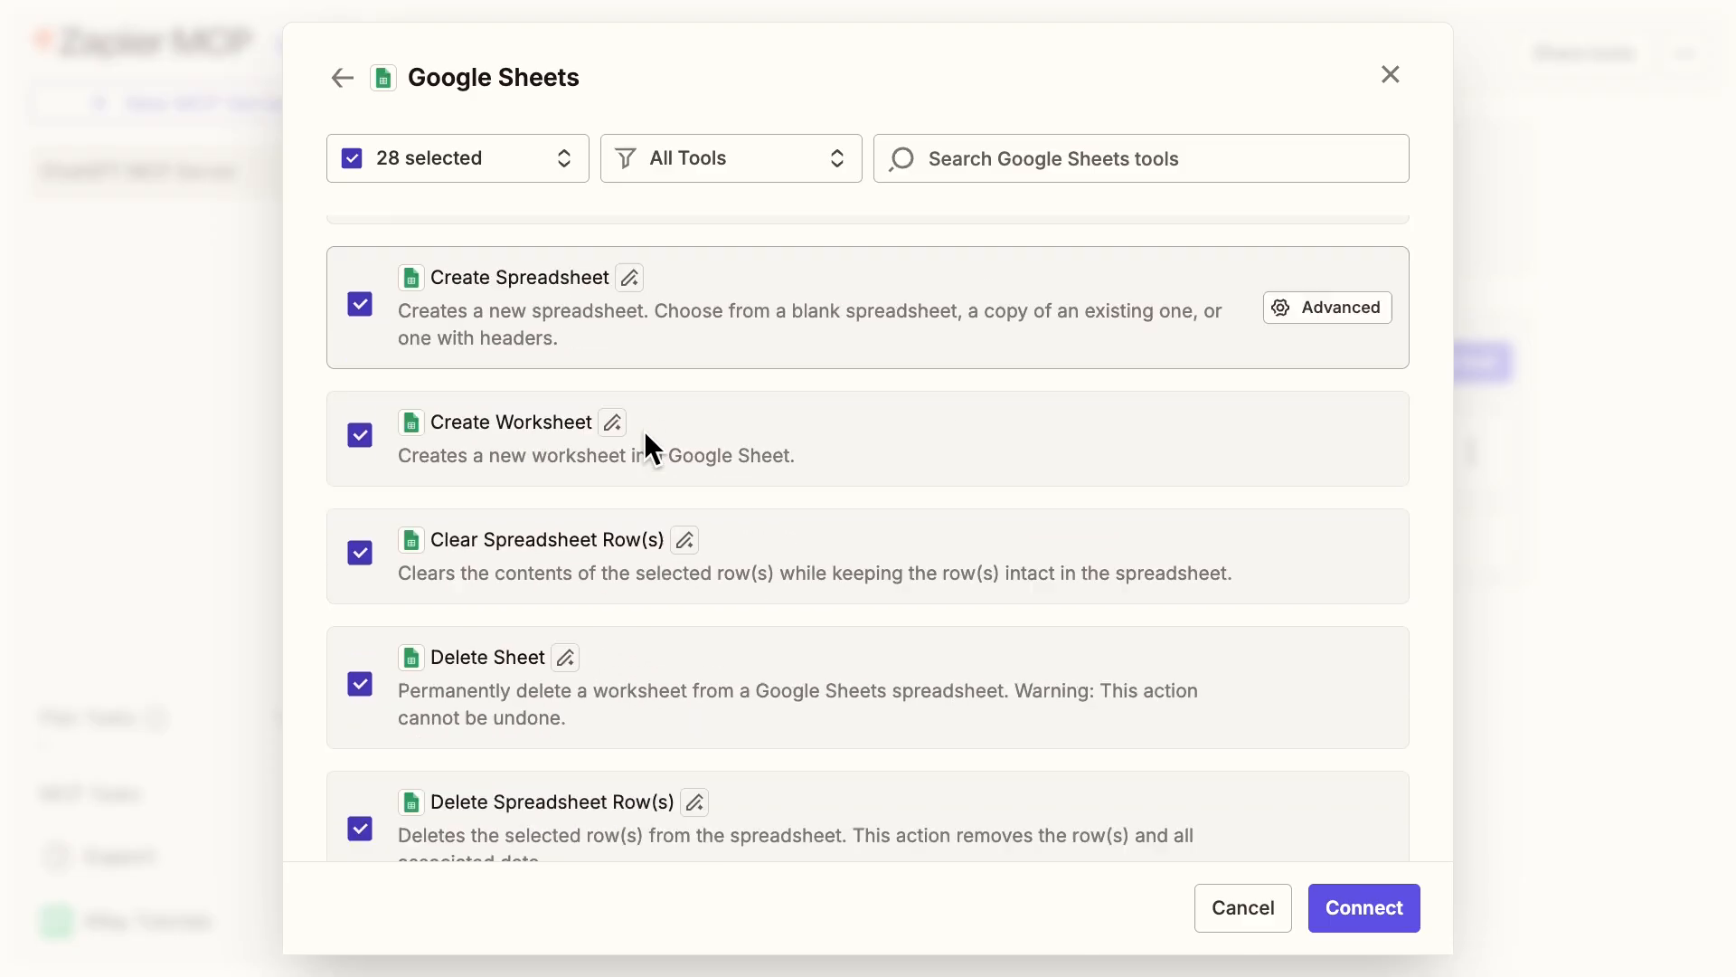
left_click(360, 432)
scroll(393, 484, "down", 1)
left_click(394, 488)
scroll(568, 529, "down", 8)
scroll(579, 515, "down", 1)
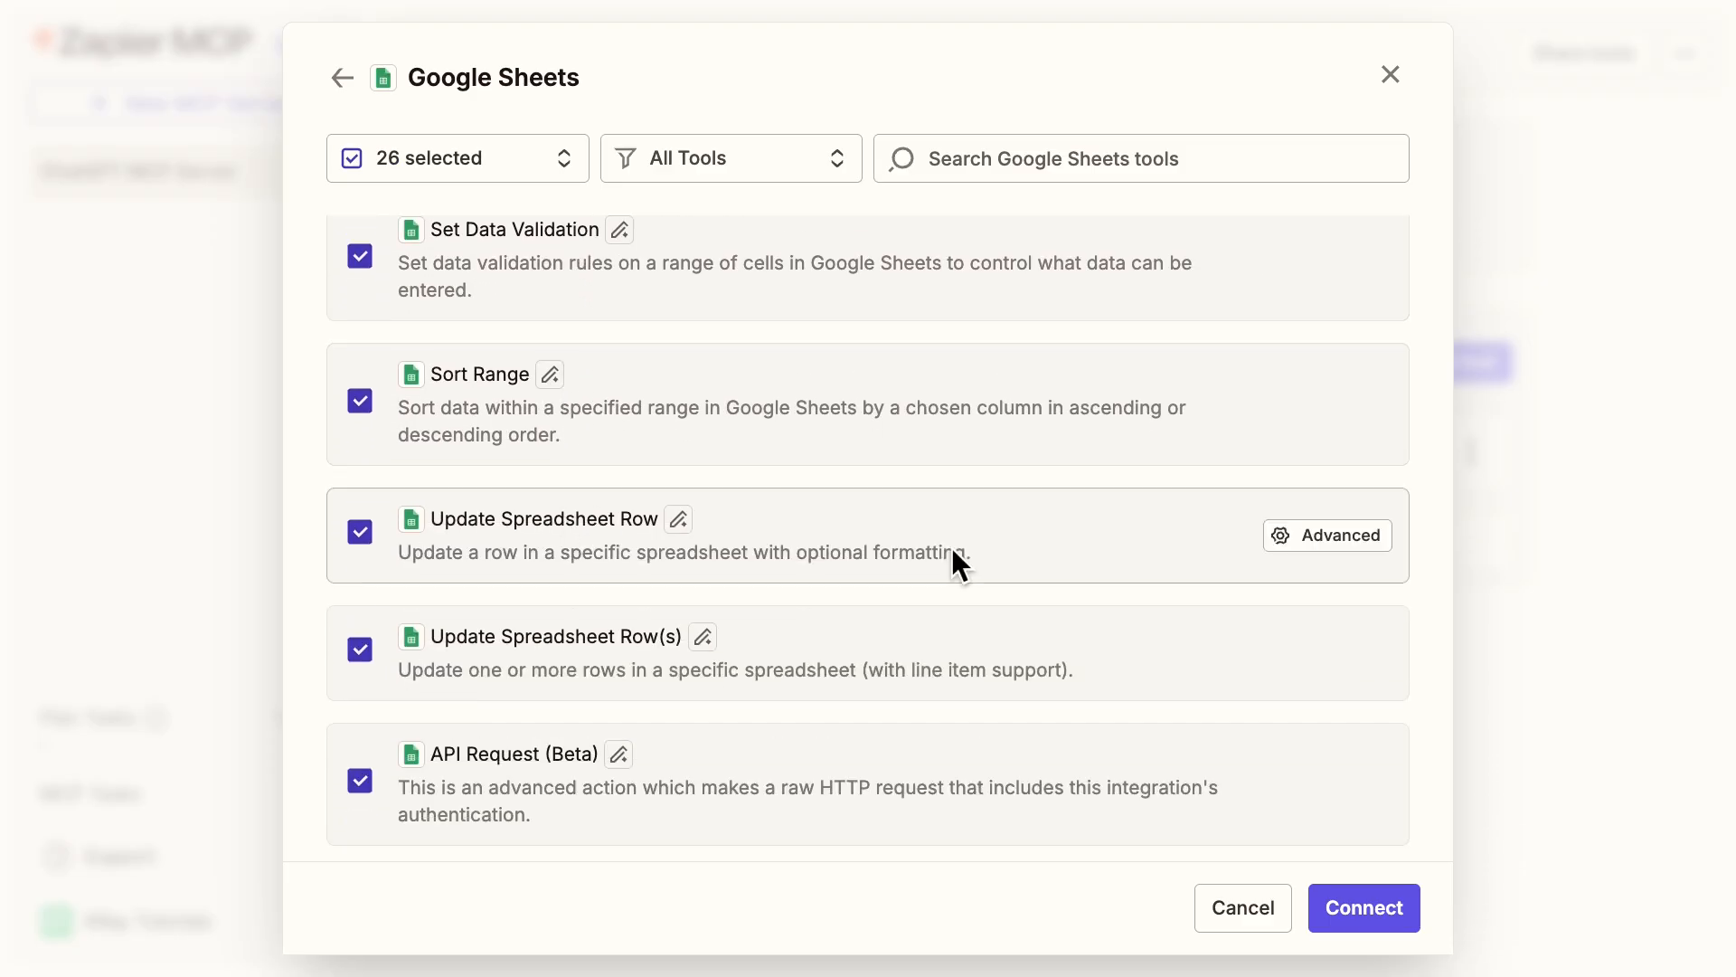
left_click(1377, 896)
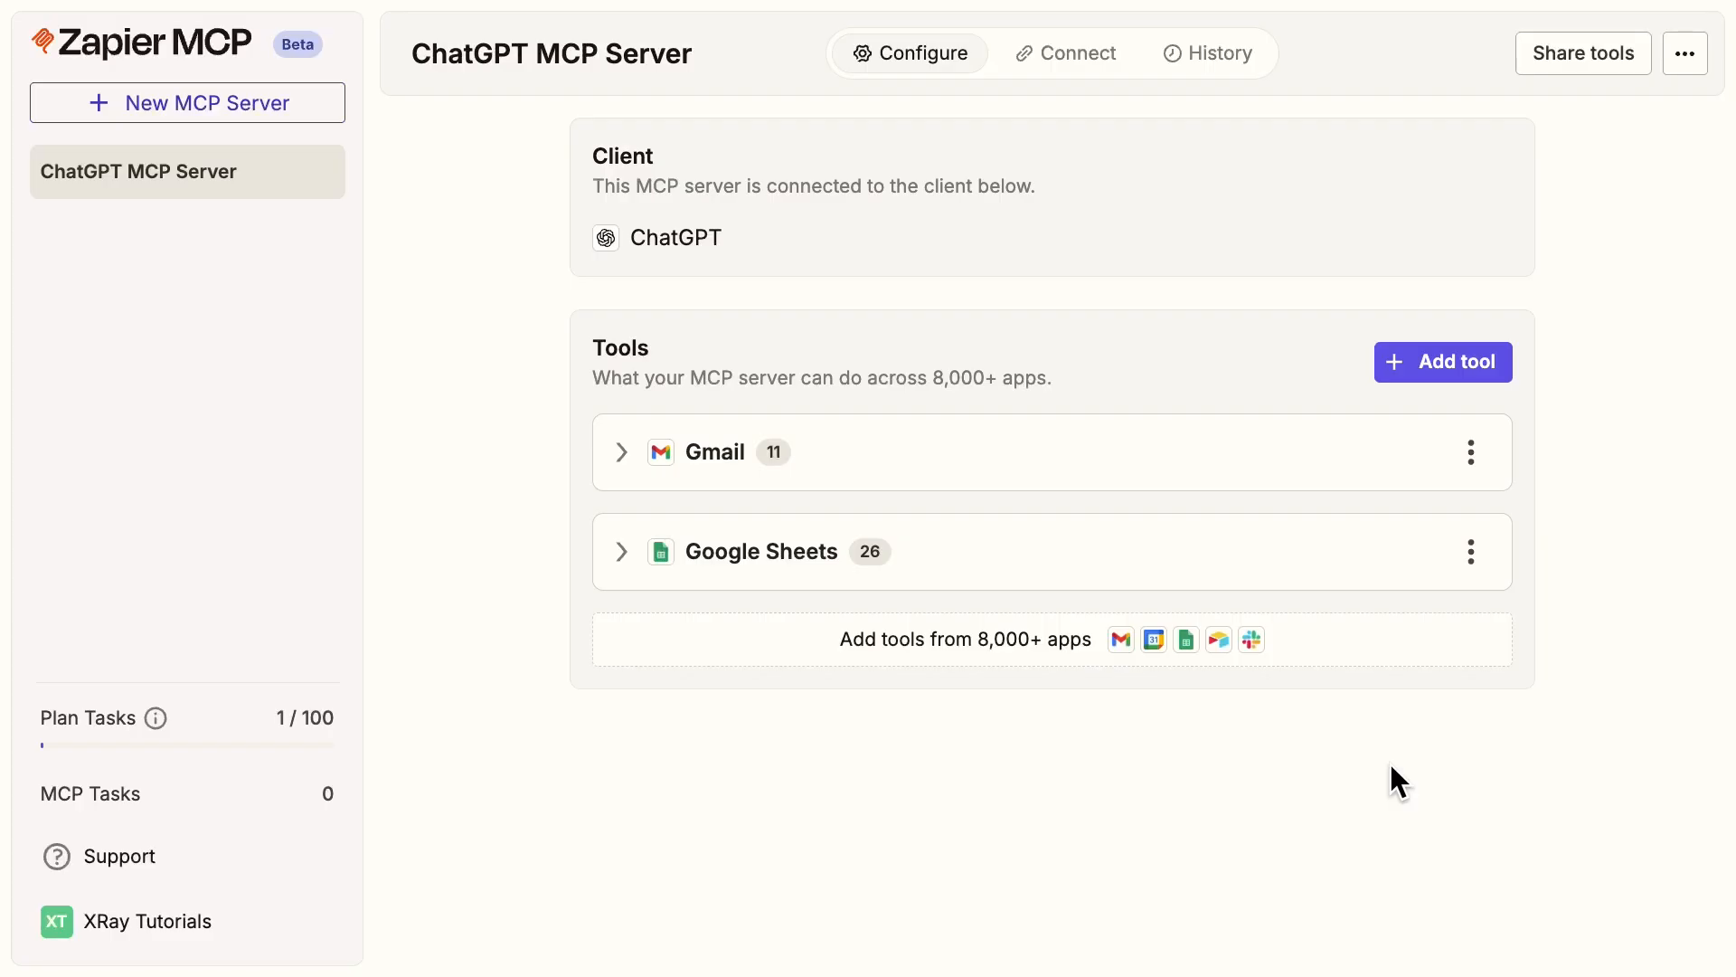
Acknowledge the Developer Mode requirement in the server's connection instructions and copy the Integration URL.
left_click(1066, 59)
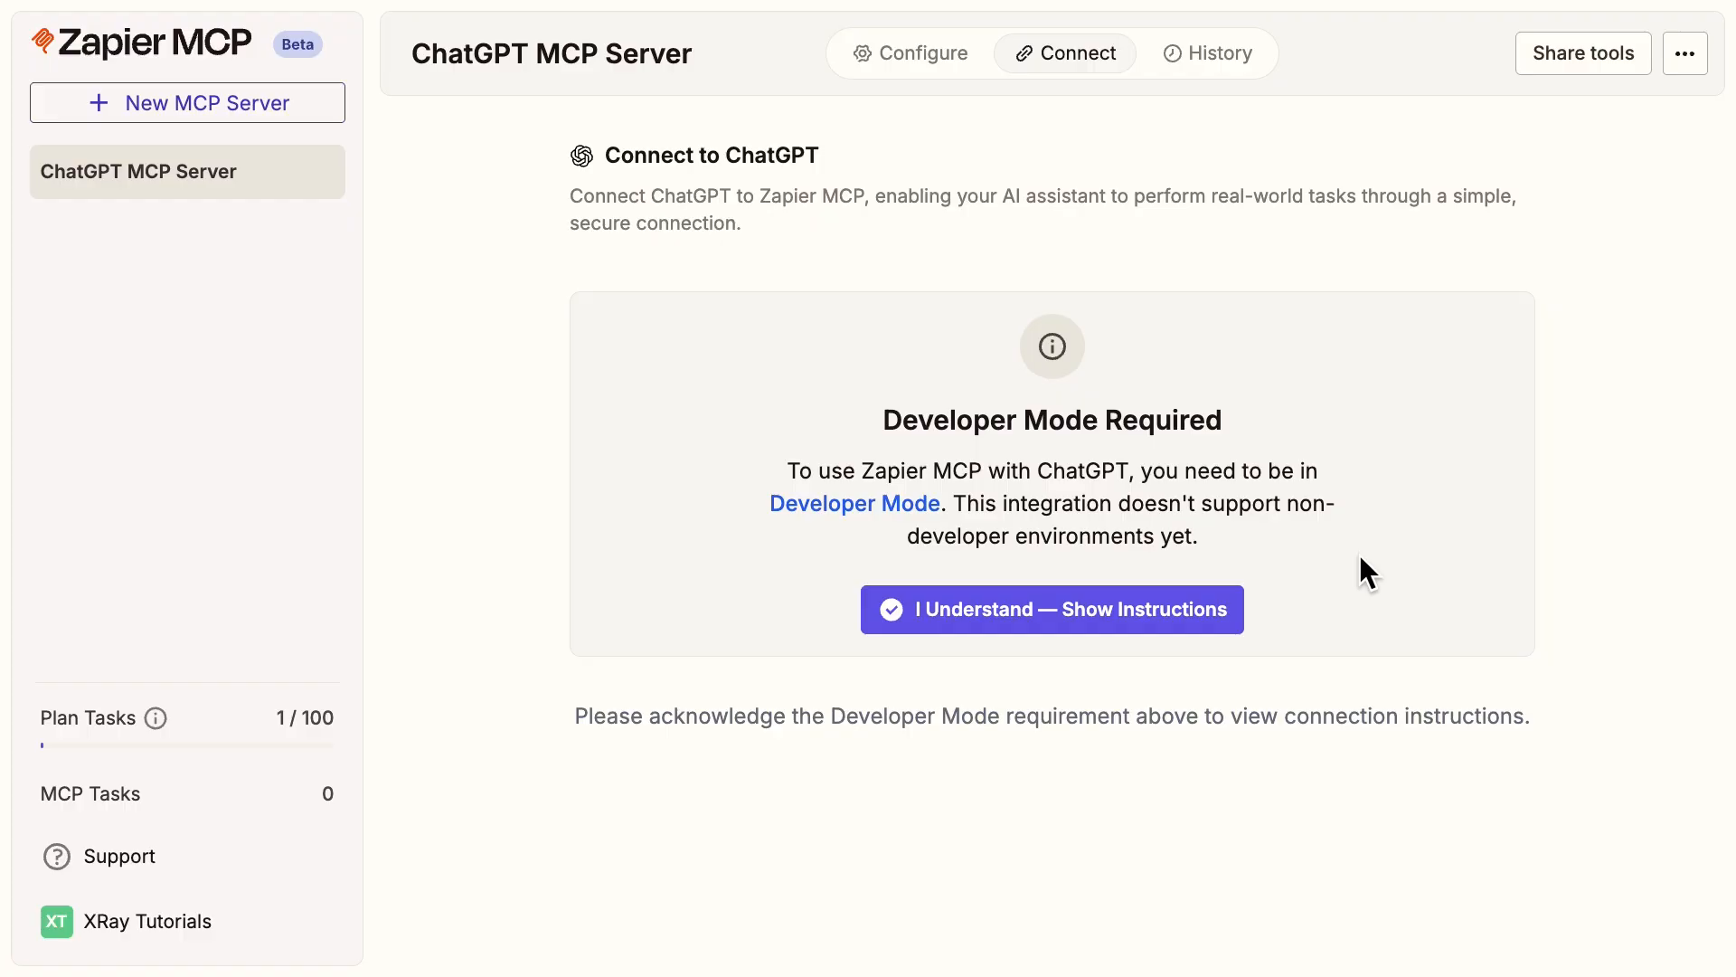
left_click(1188, 599)
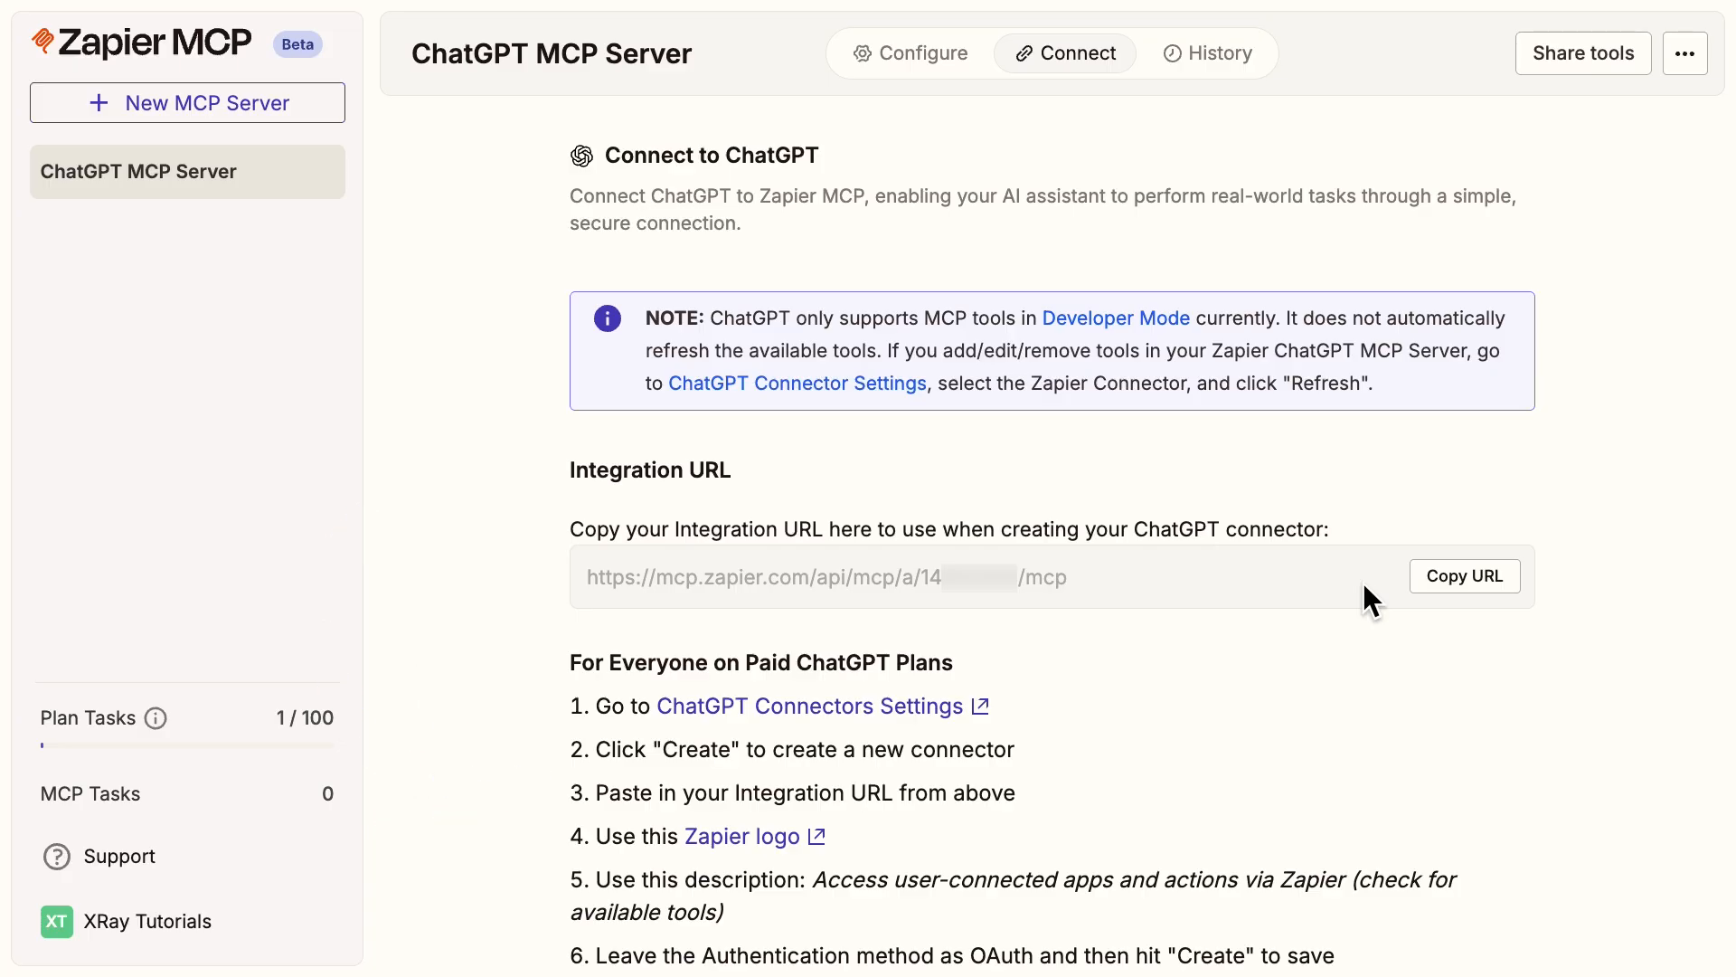
left_click(1447, 577)
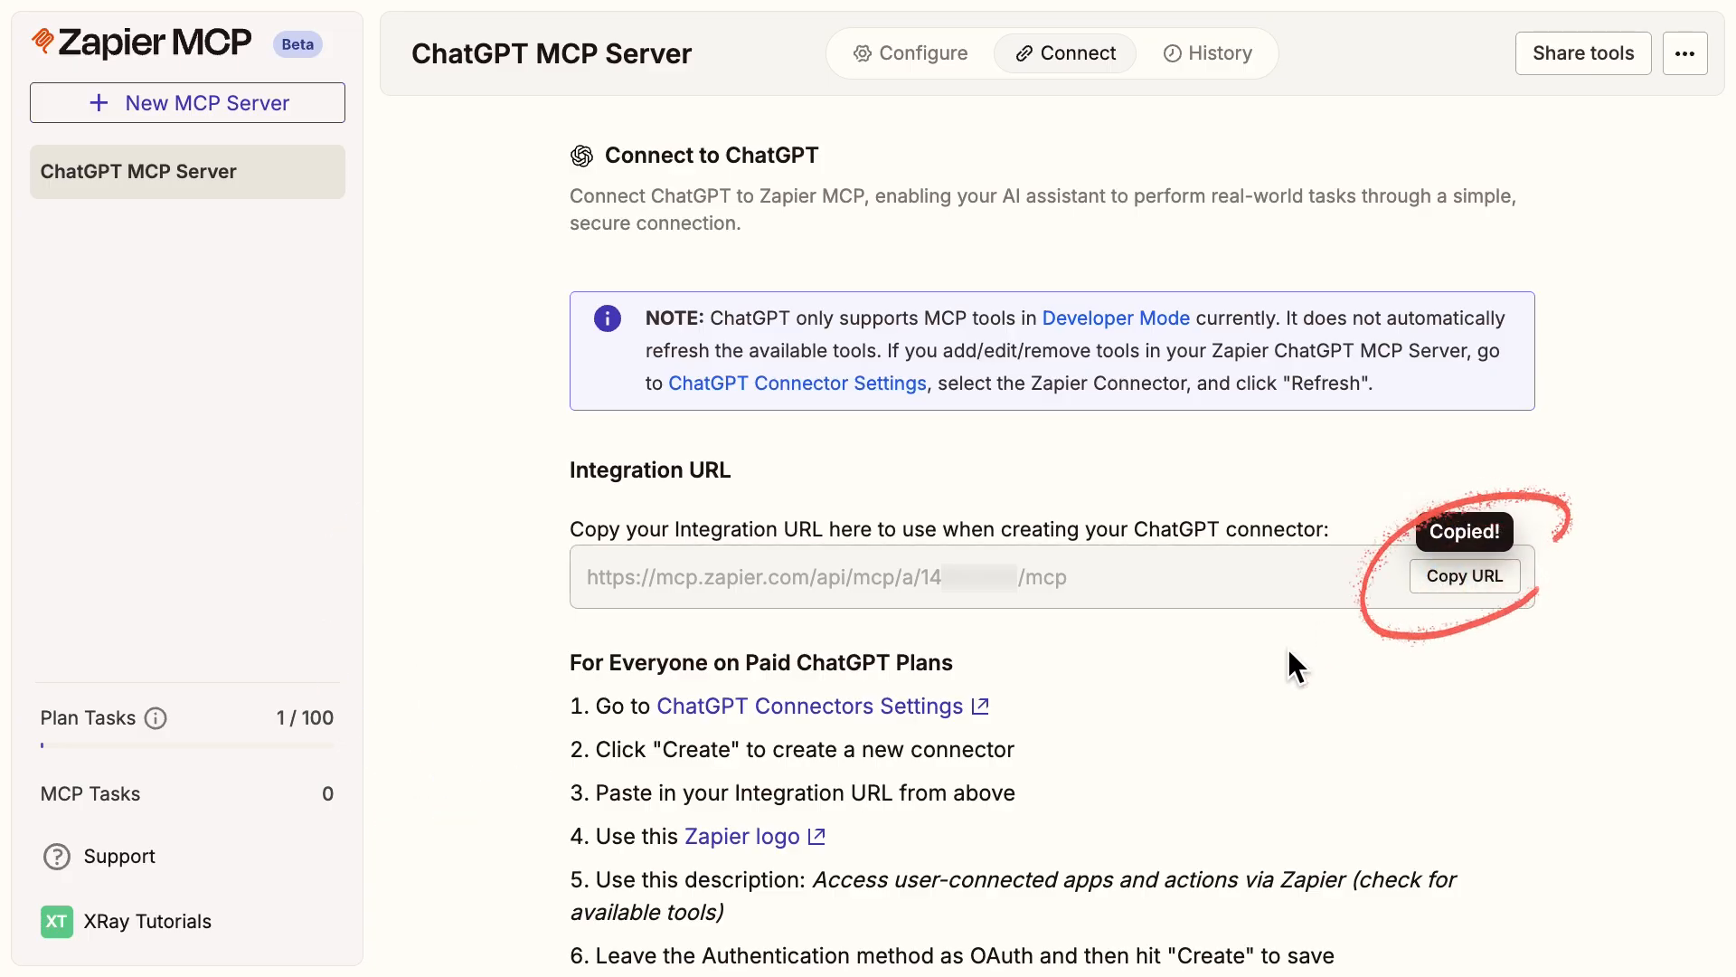
Switch to ChatGPT through the instructions' ChatGPT Connectors Settings link and close the settings window.
scroll(1287, 649, "down", 3)
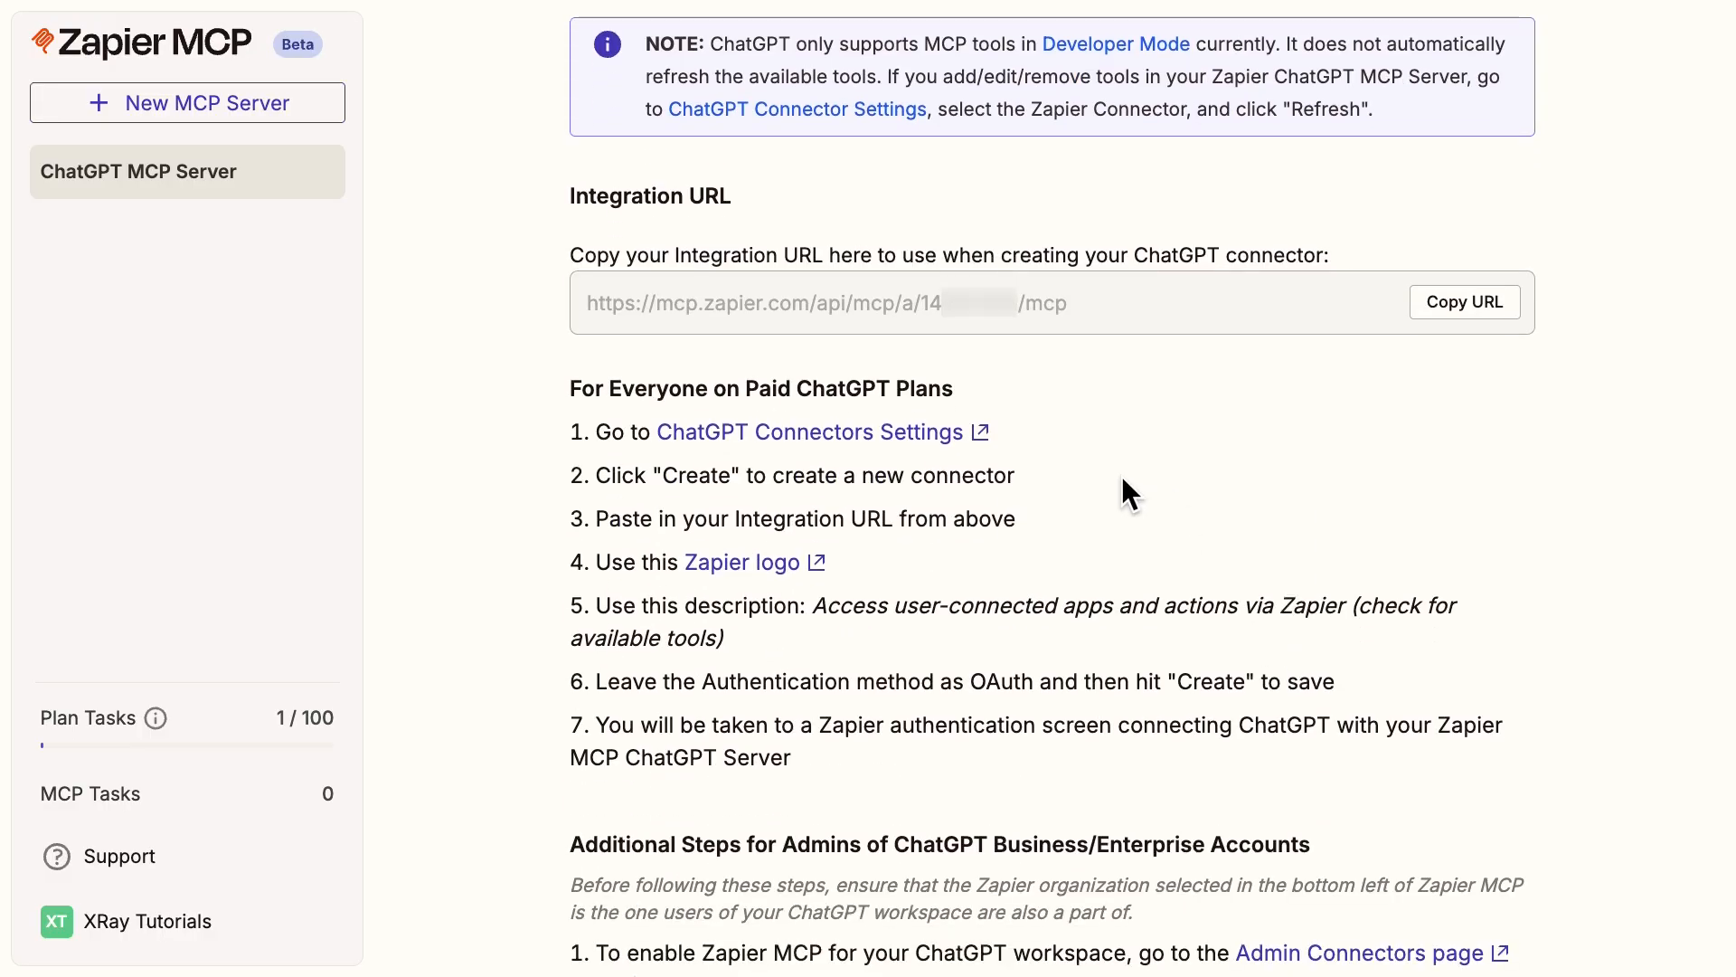
left_click(897, 431)
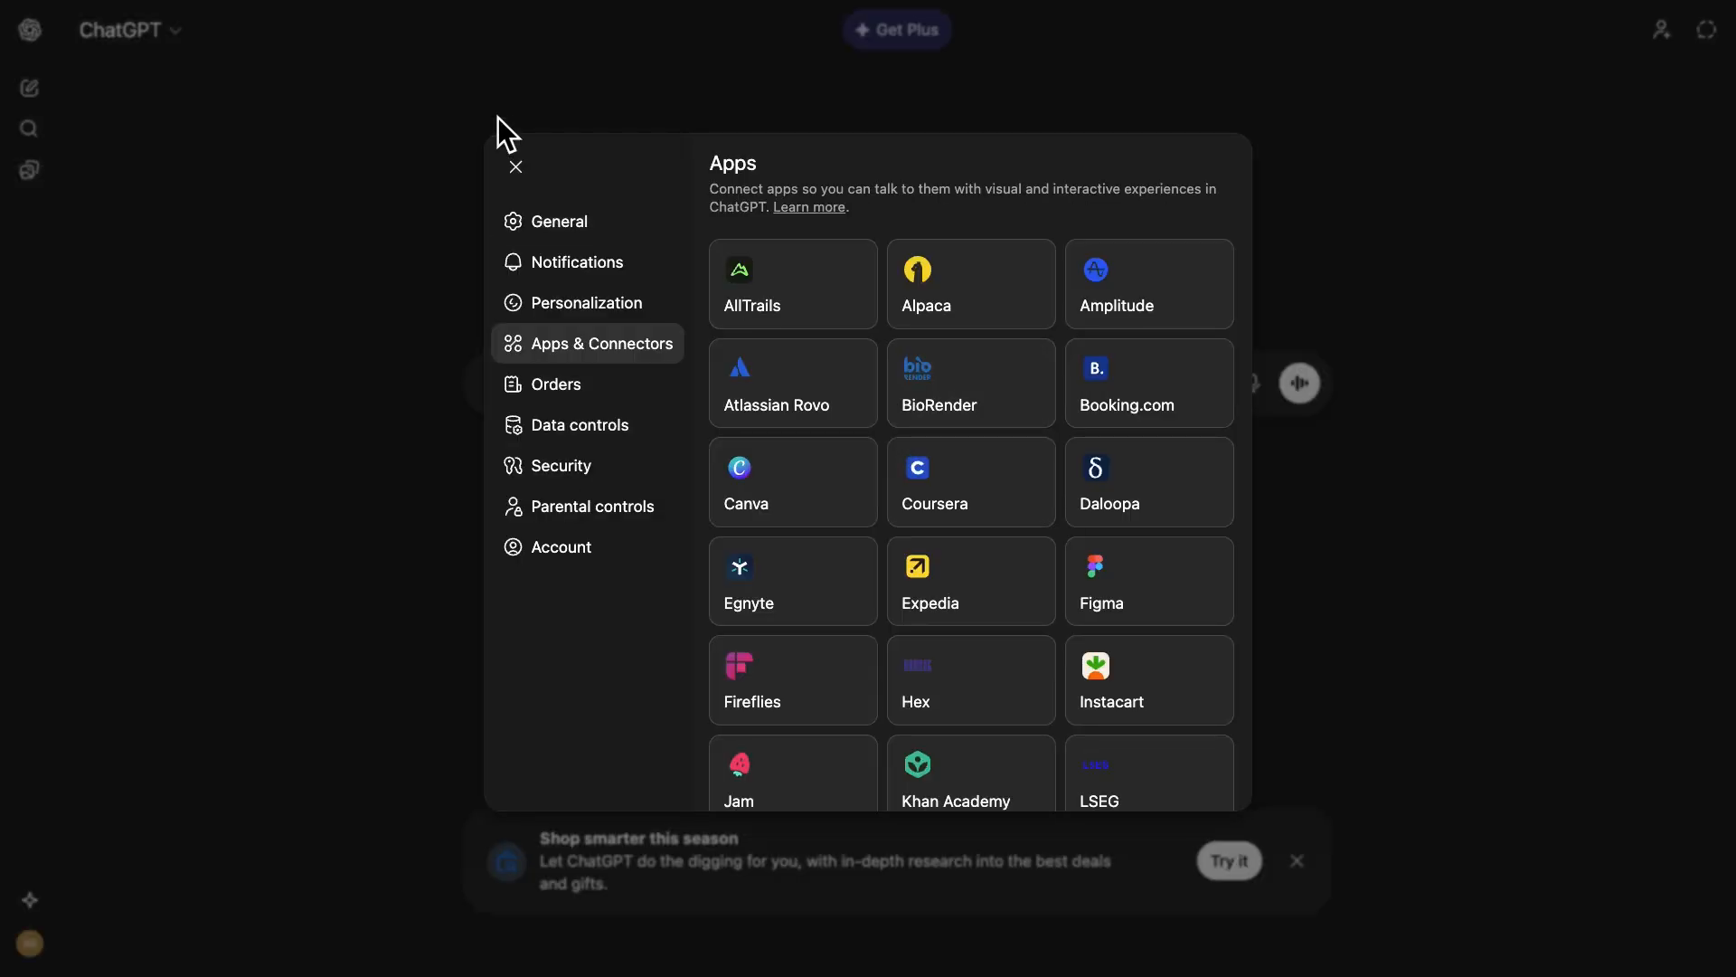
left_click(517, 168)
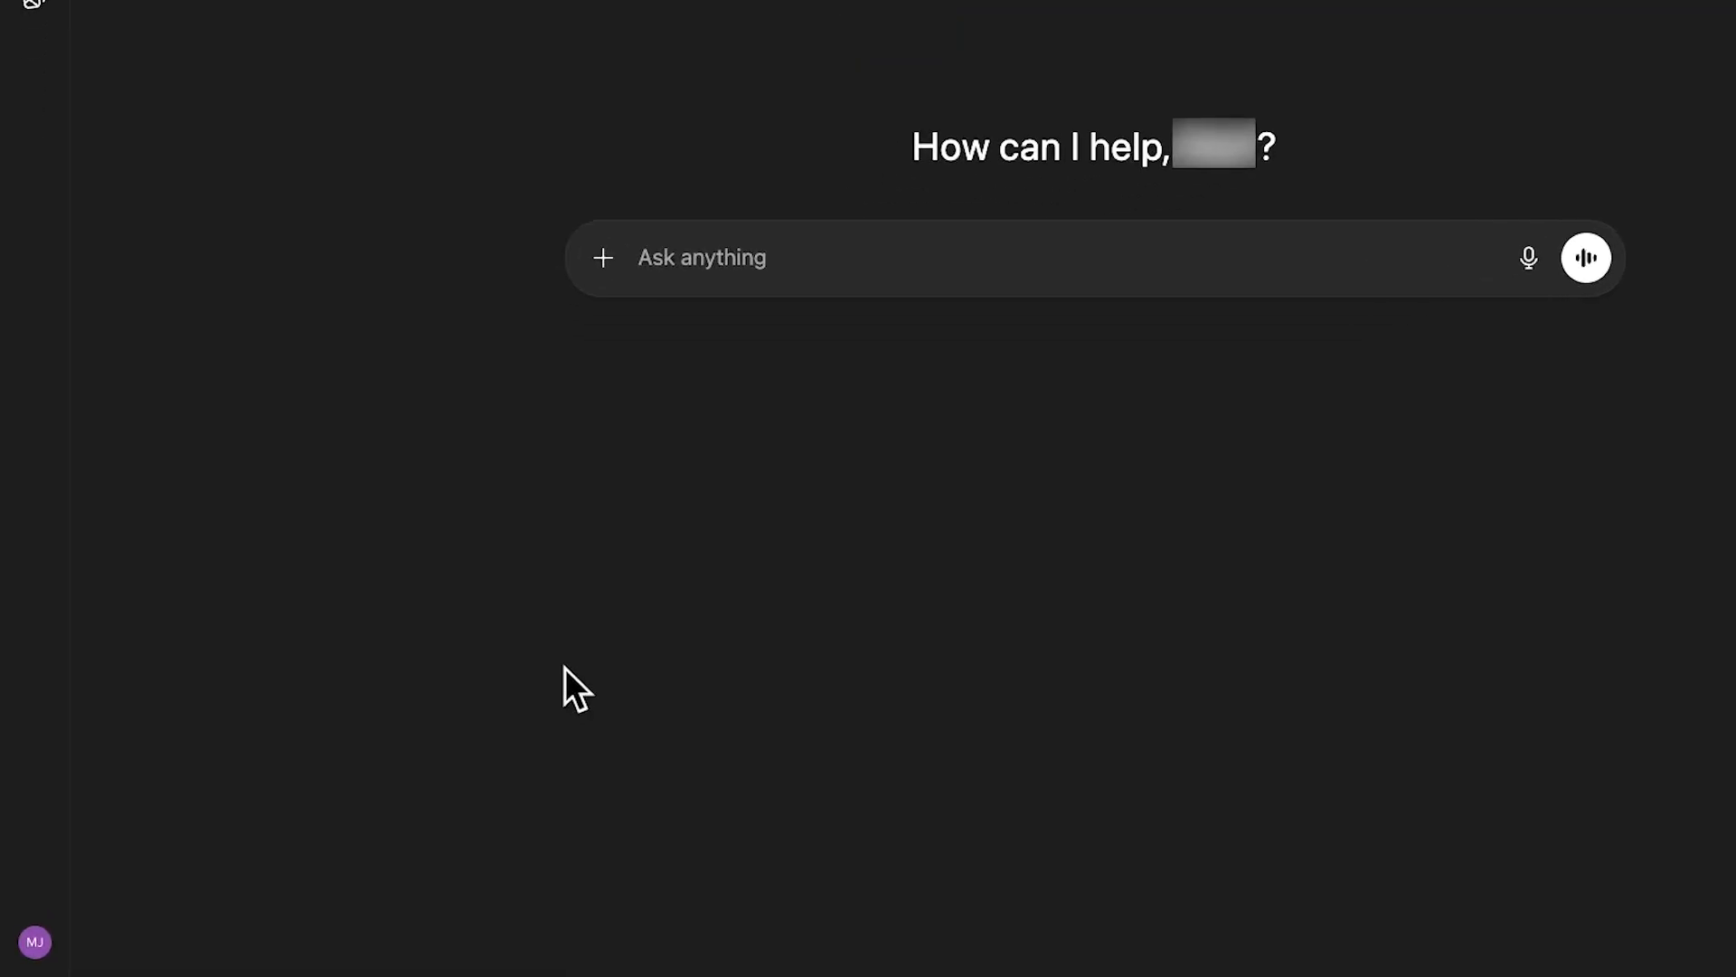
Turn on Developer mode in the advanced Apps & Connectors settings and close the settings.
left_click(34, 940)
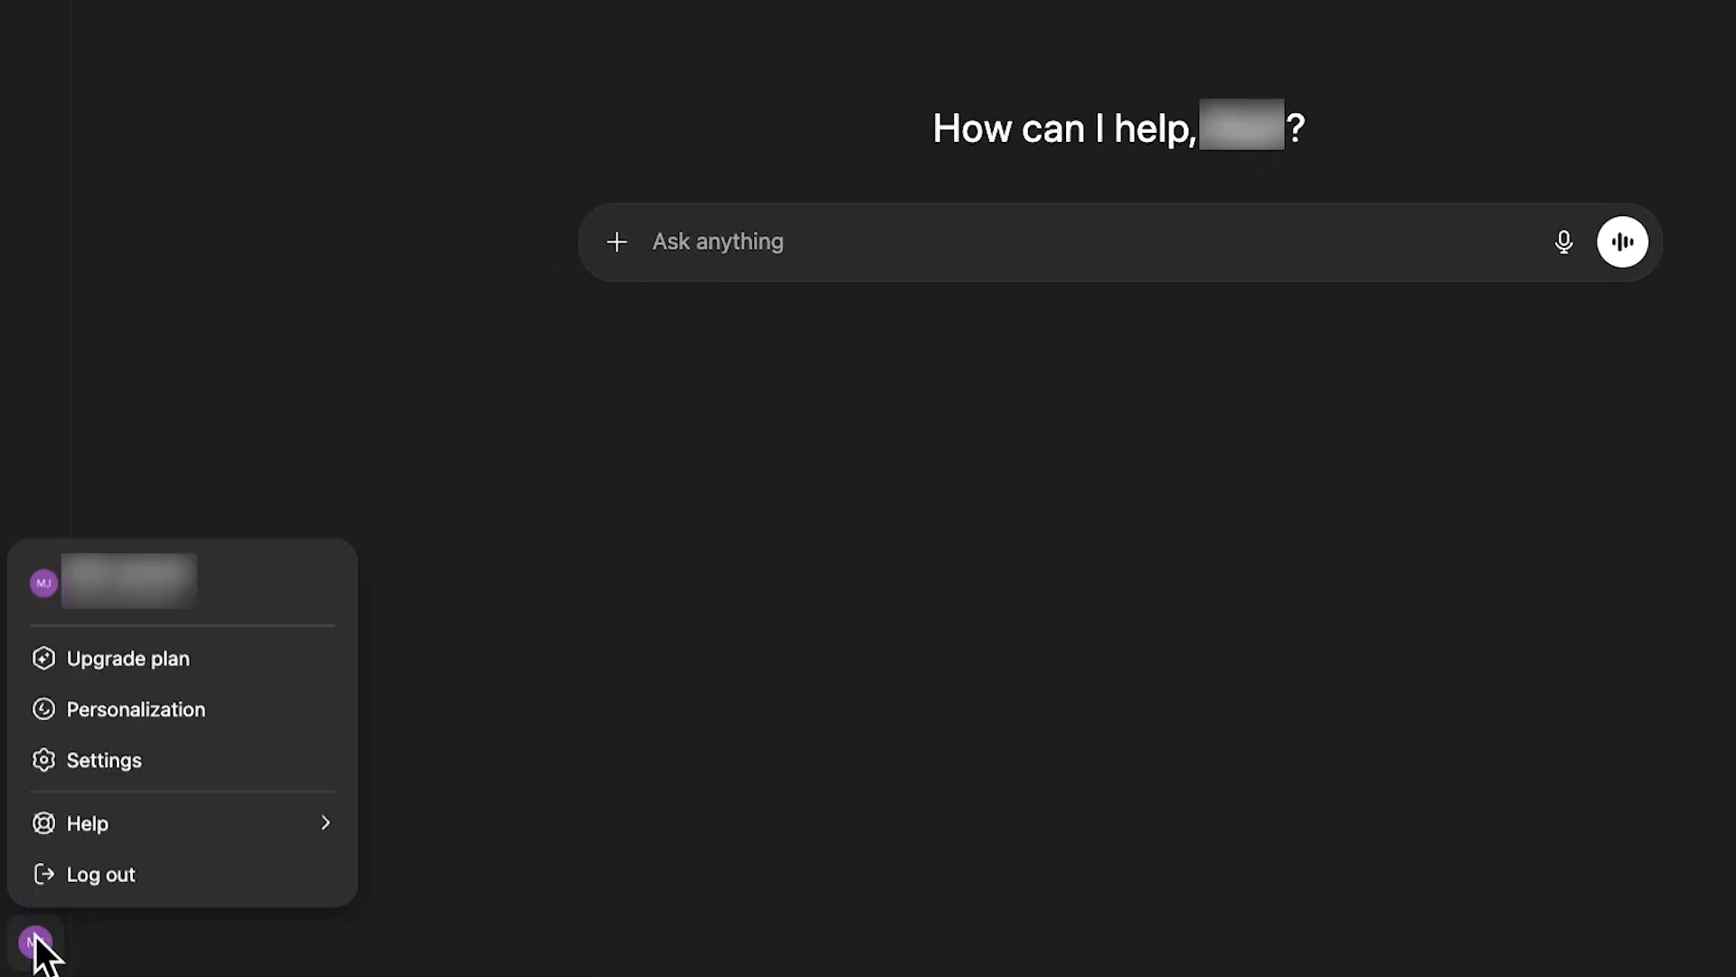
left_click(190, 764)
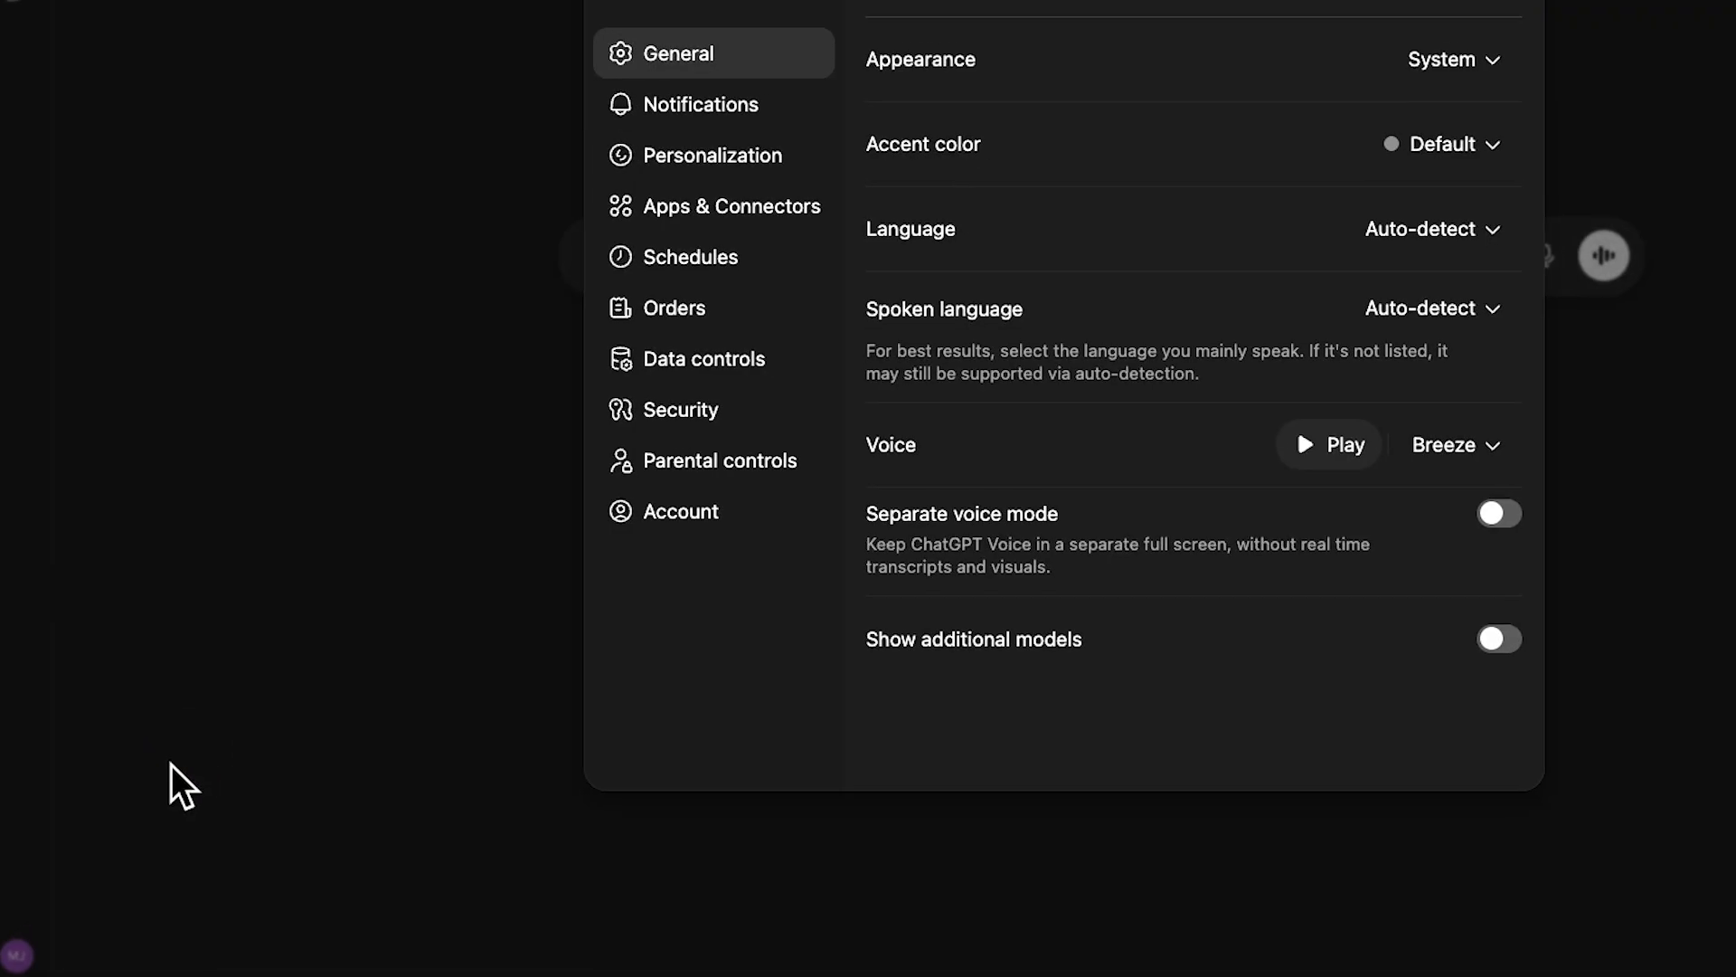
left_click(618, 322)
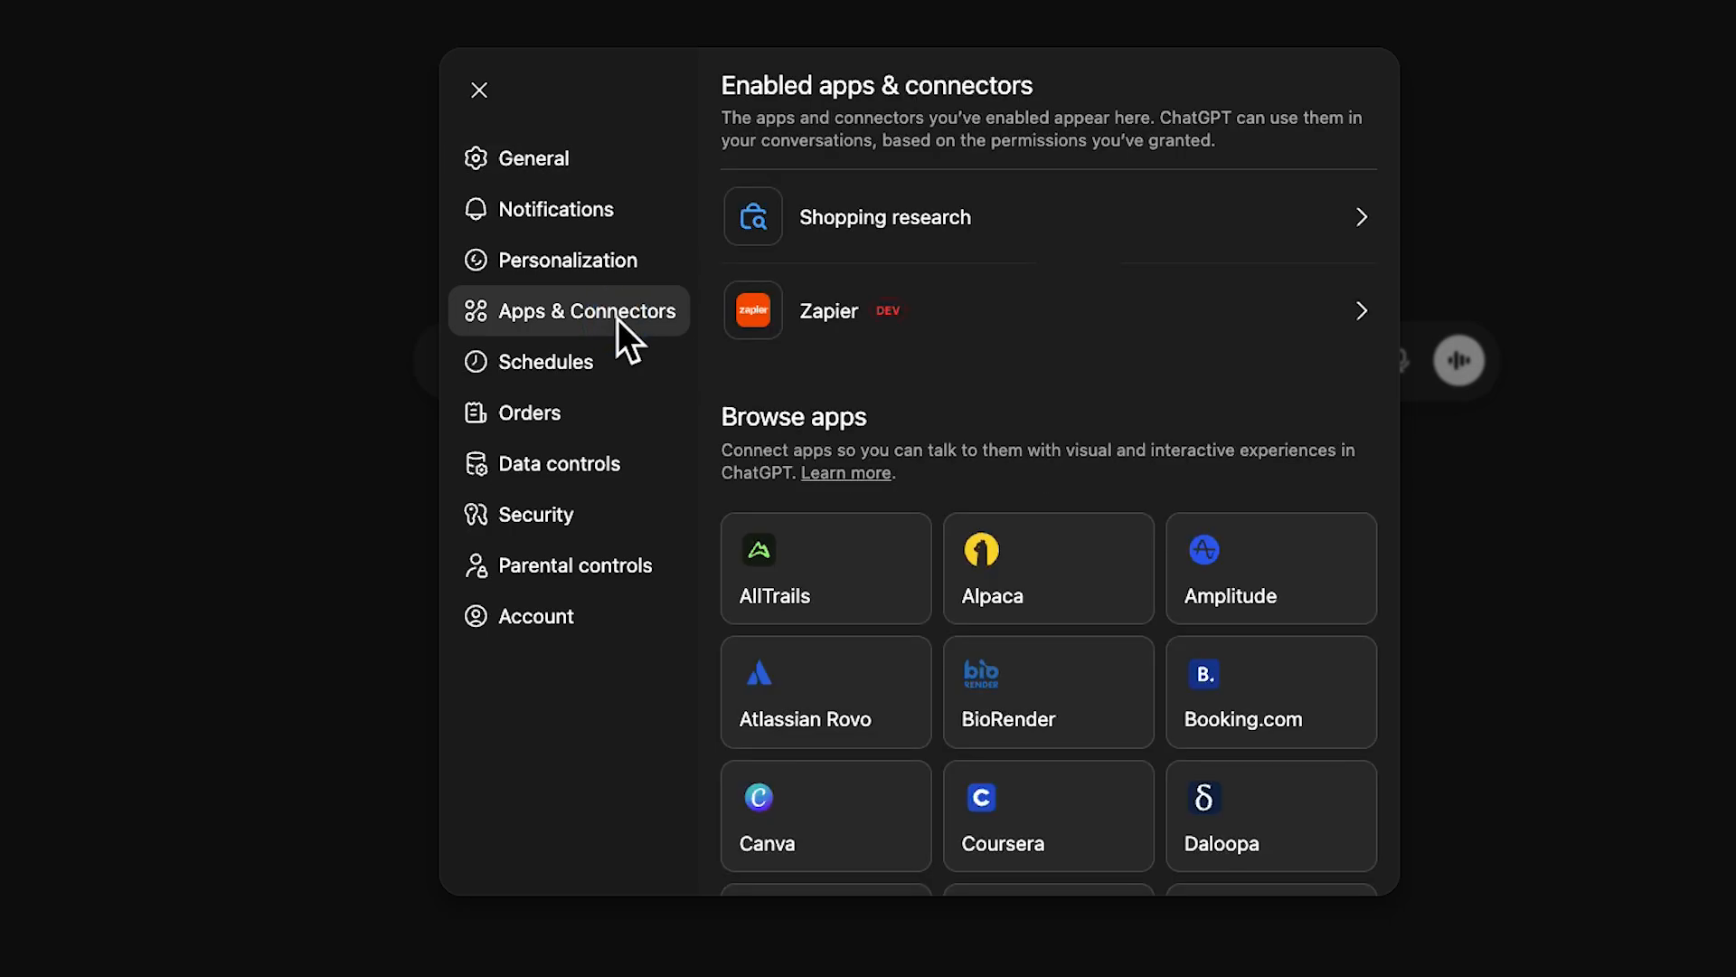
scroll(985, 379, "down", 10)
scroll(984, 362, "down", 5)
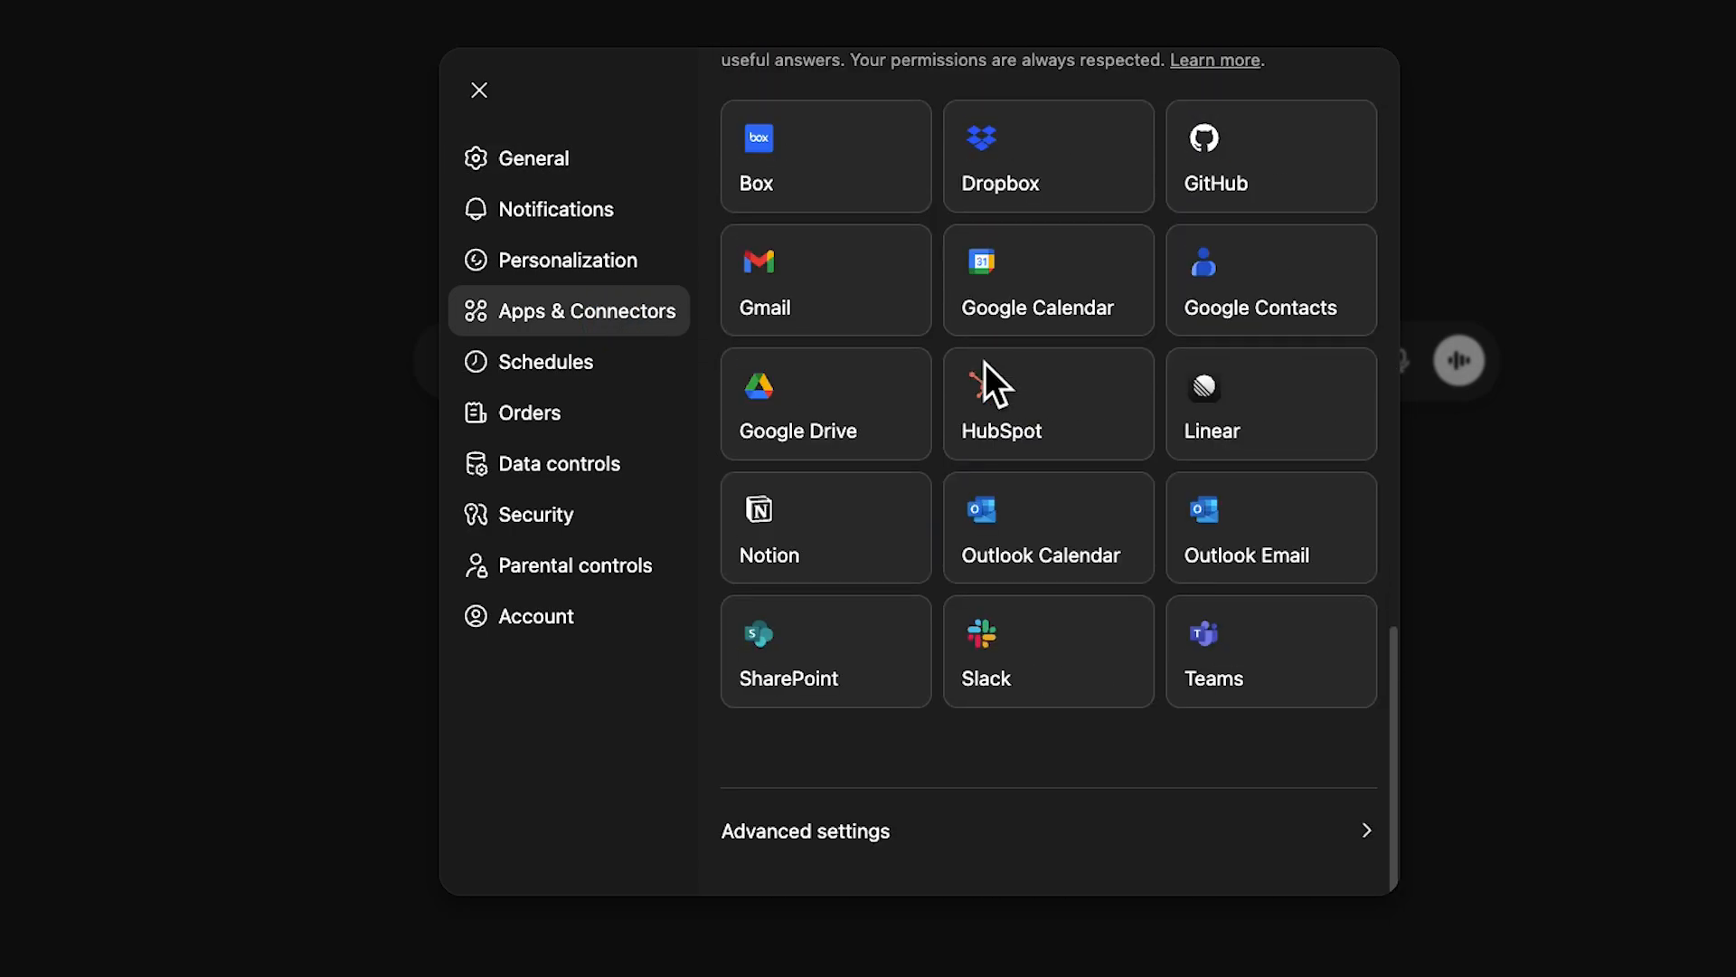
left_click(889, 832)
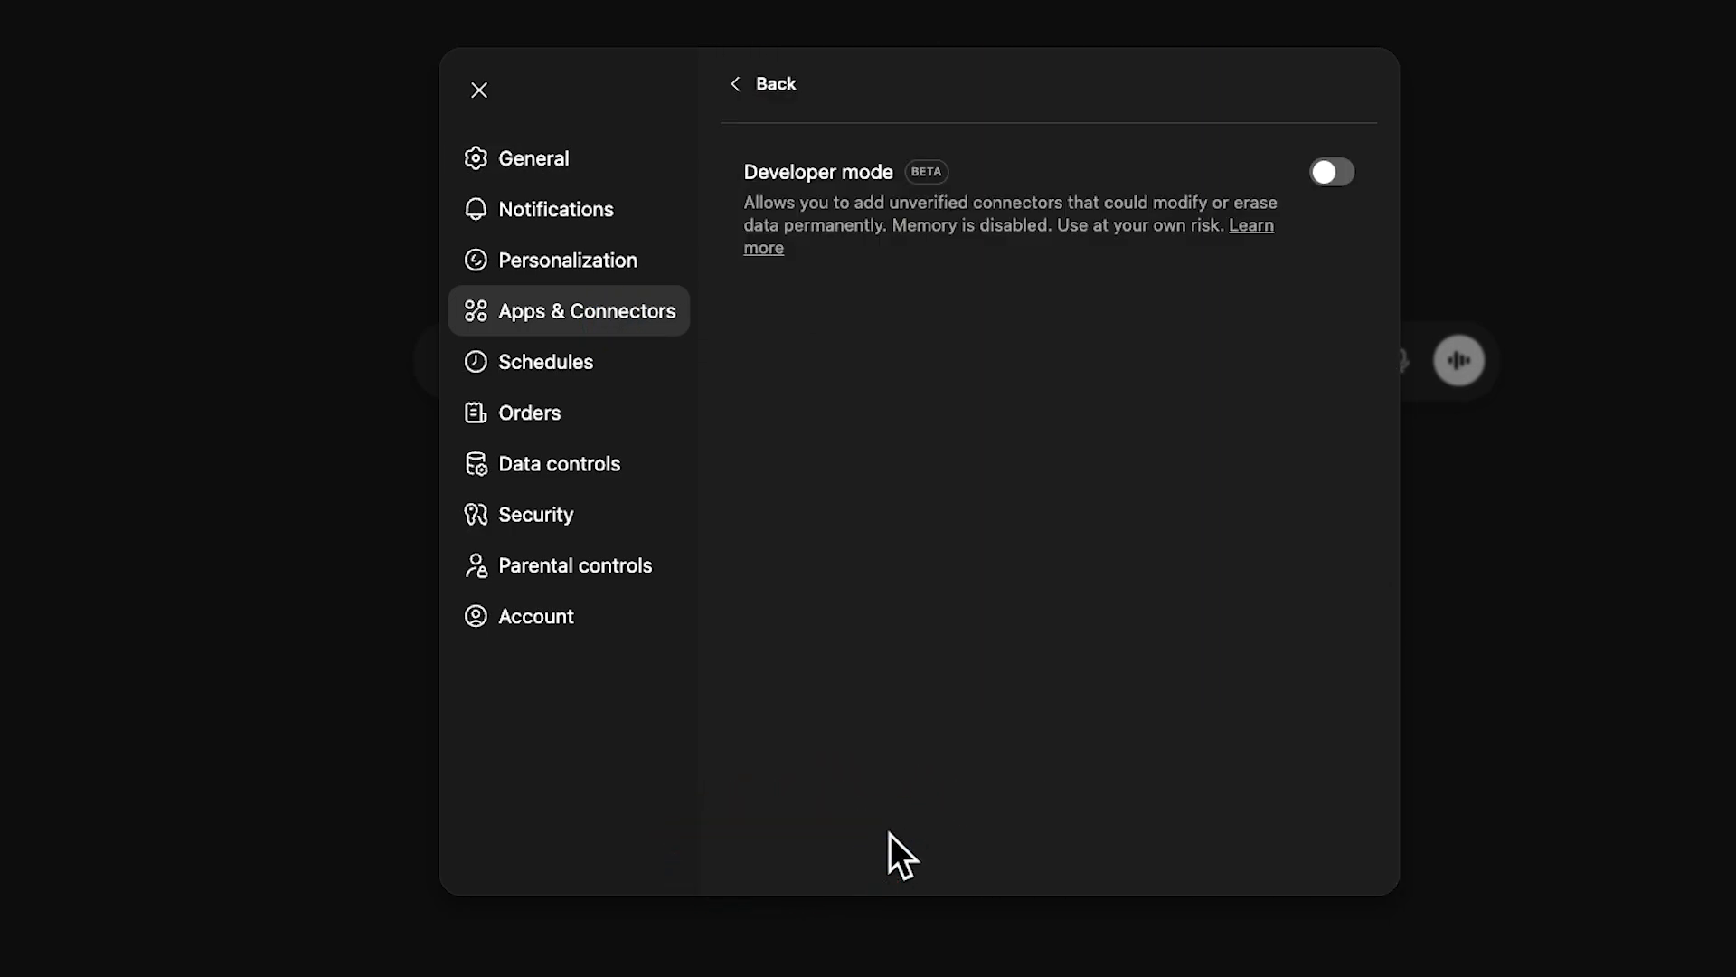
left_click(1329, 176)
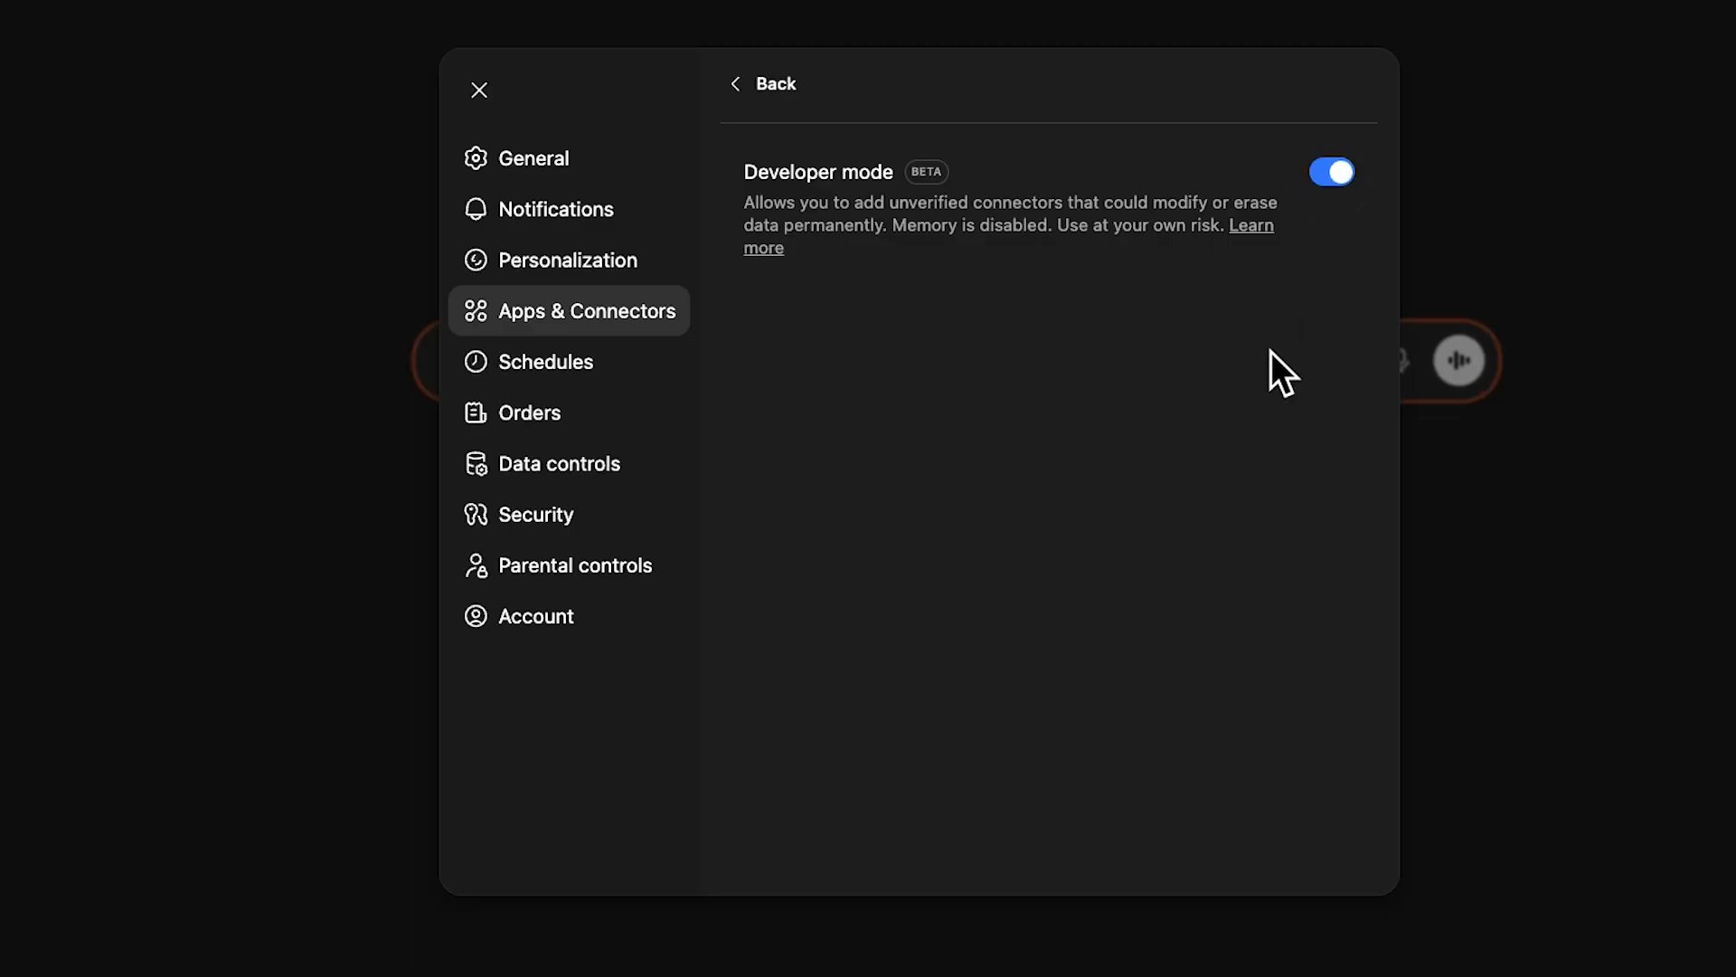
left_click(479, 91)
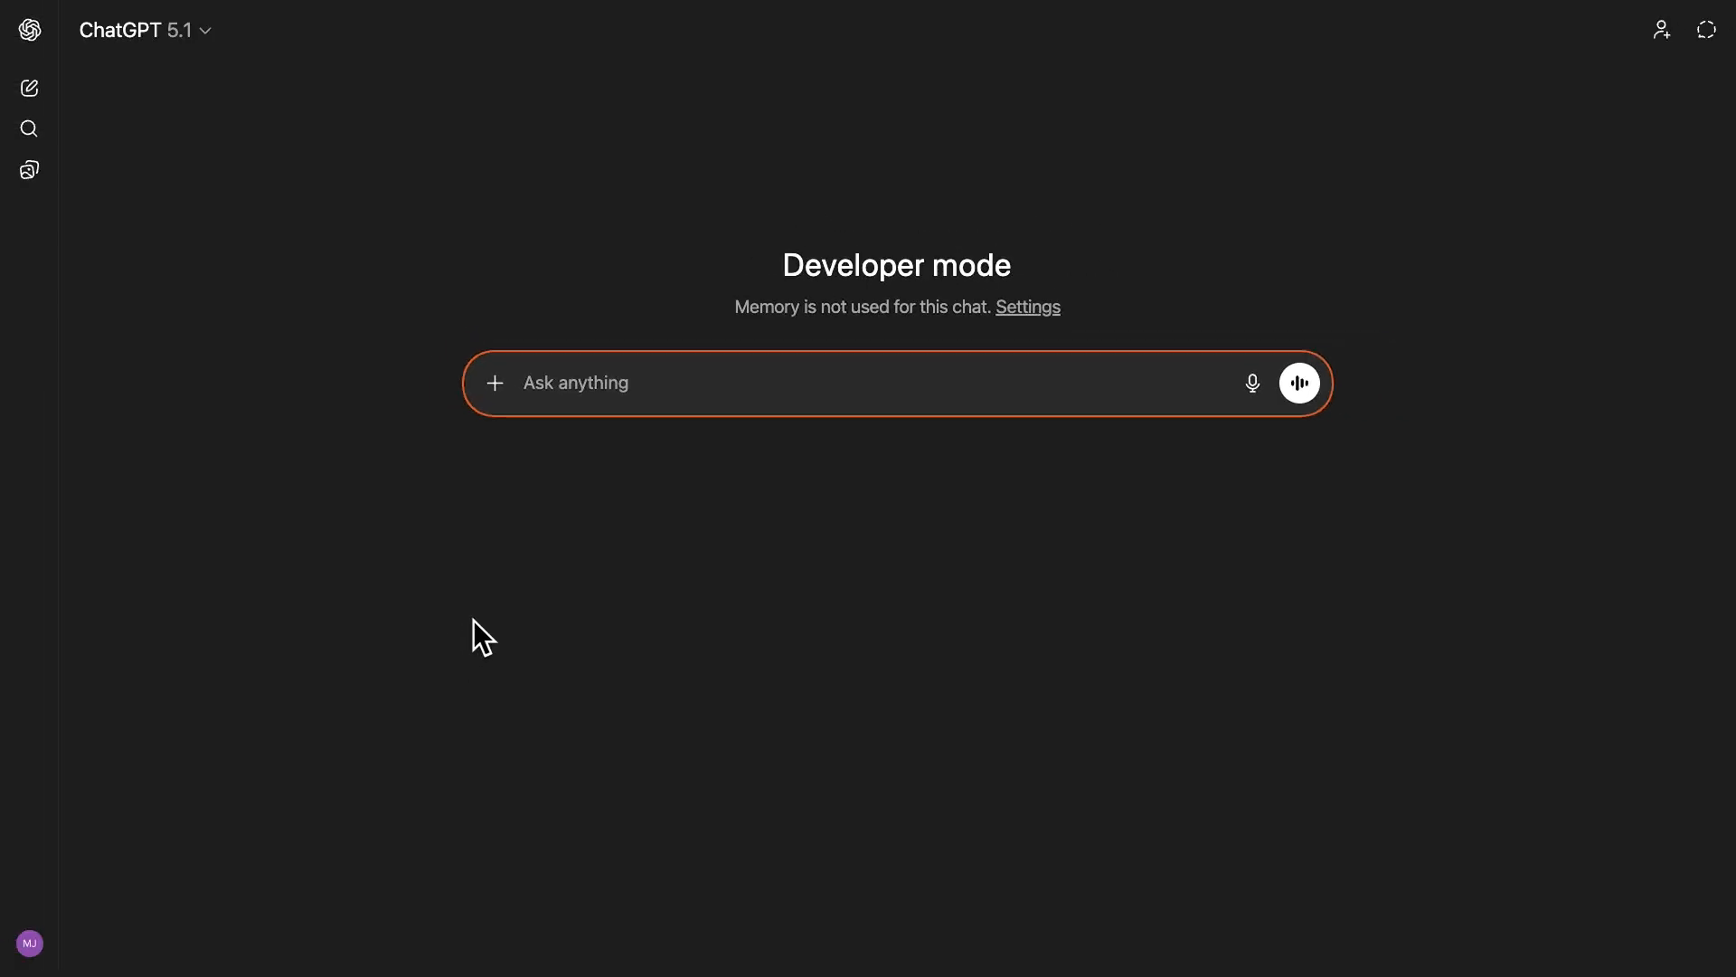
Start a new custom app in the Apps & Connectors settings and upload the square Zapier logo PNG as its icon.
left_click(29, 943)
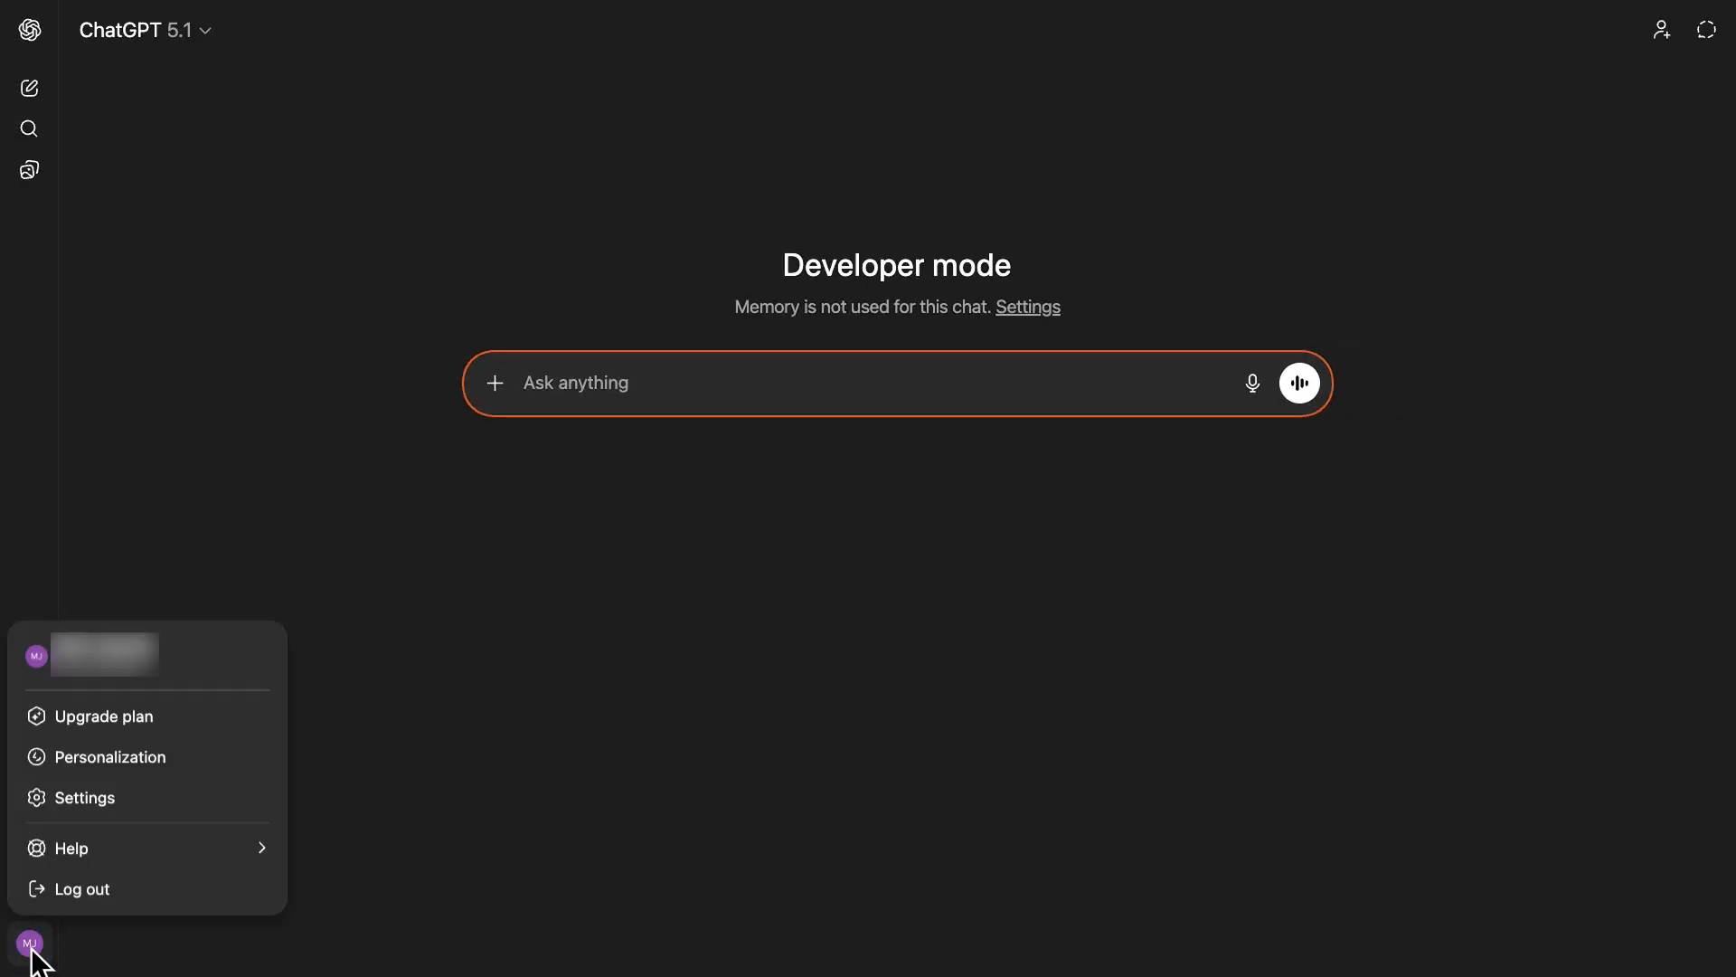
left_click(151, 792)
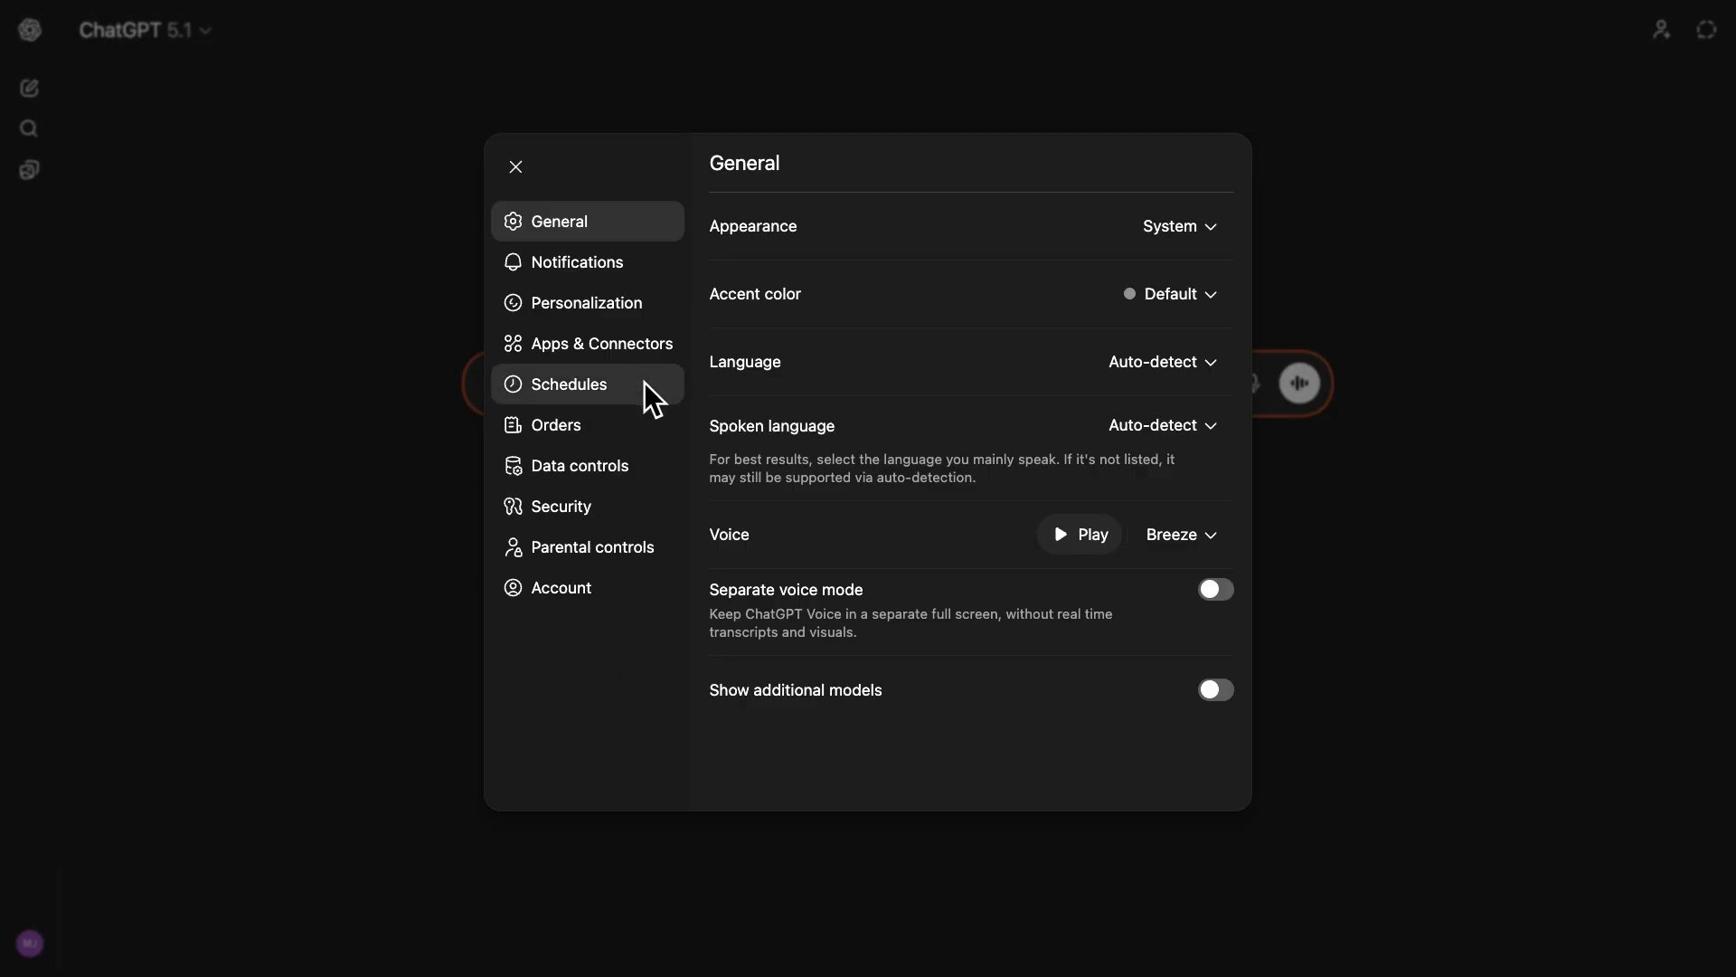
left_click(637, 353)
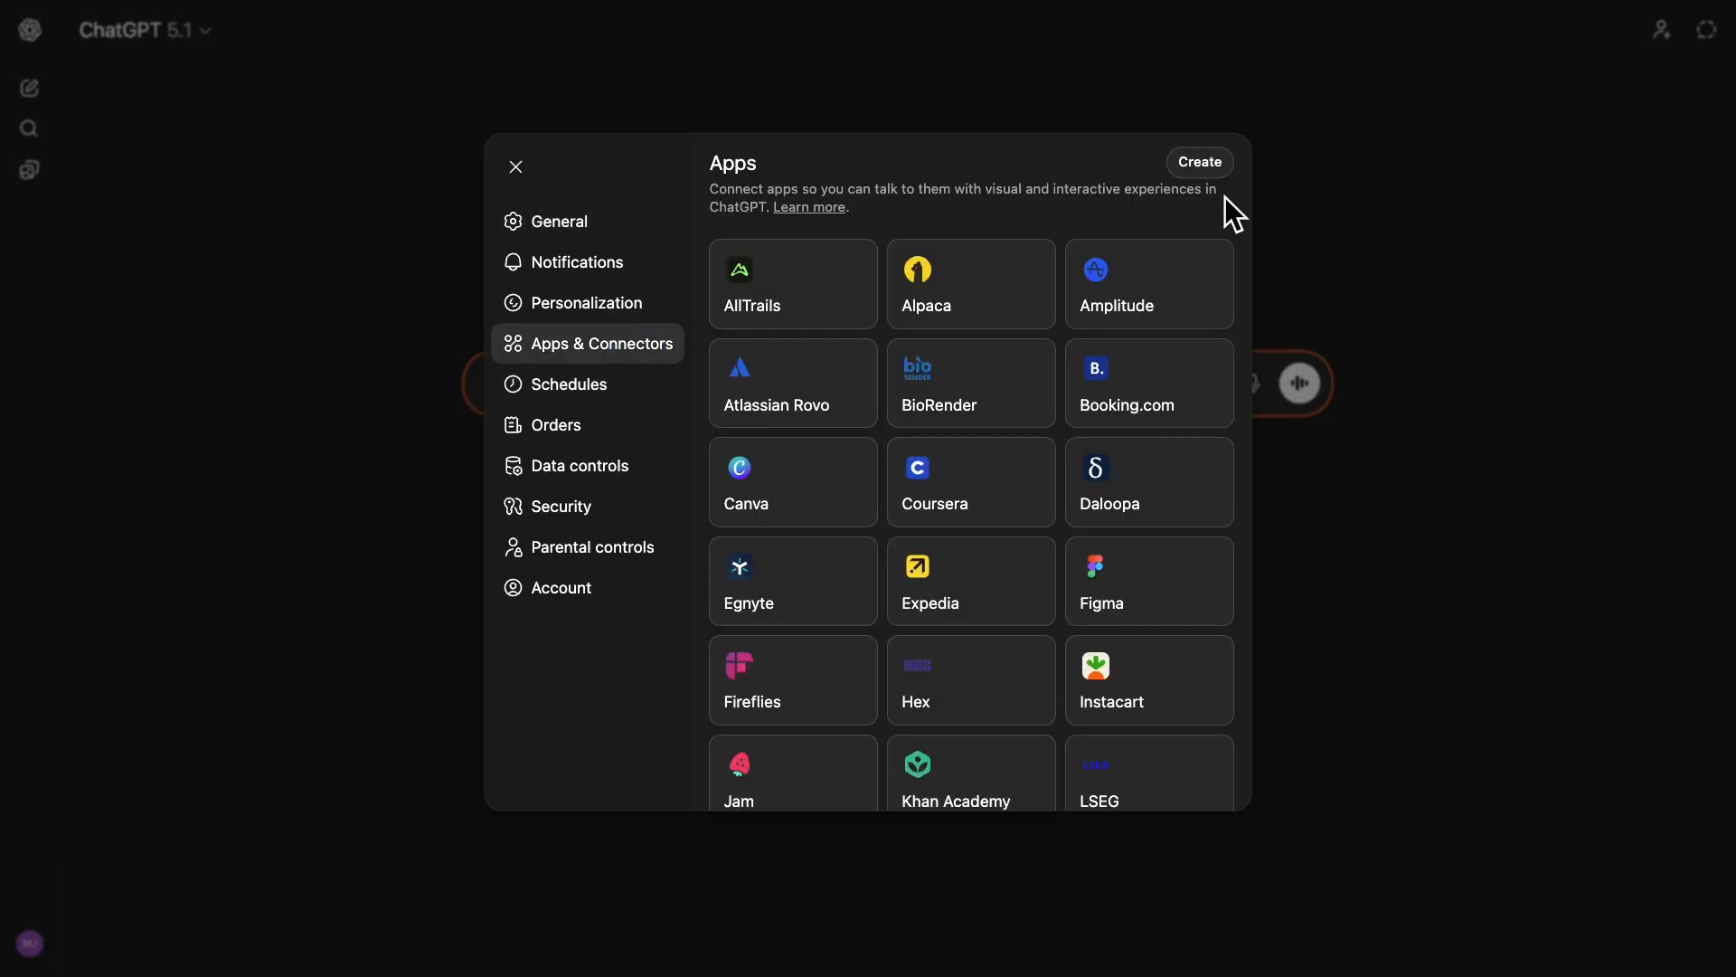
left_click(1200, 163)
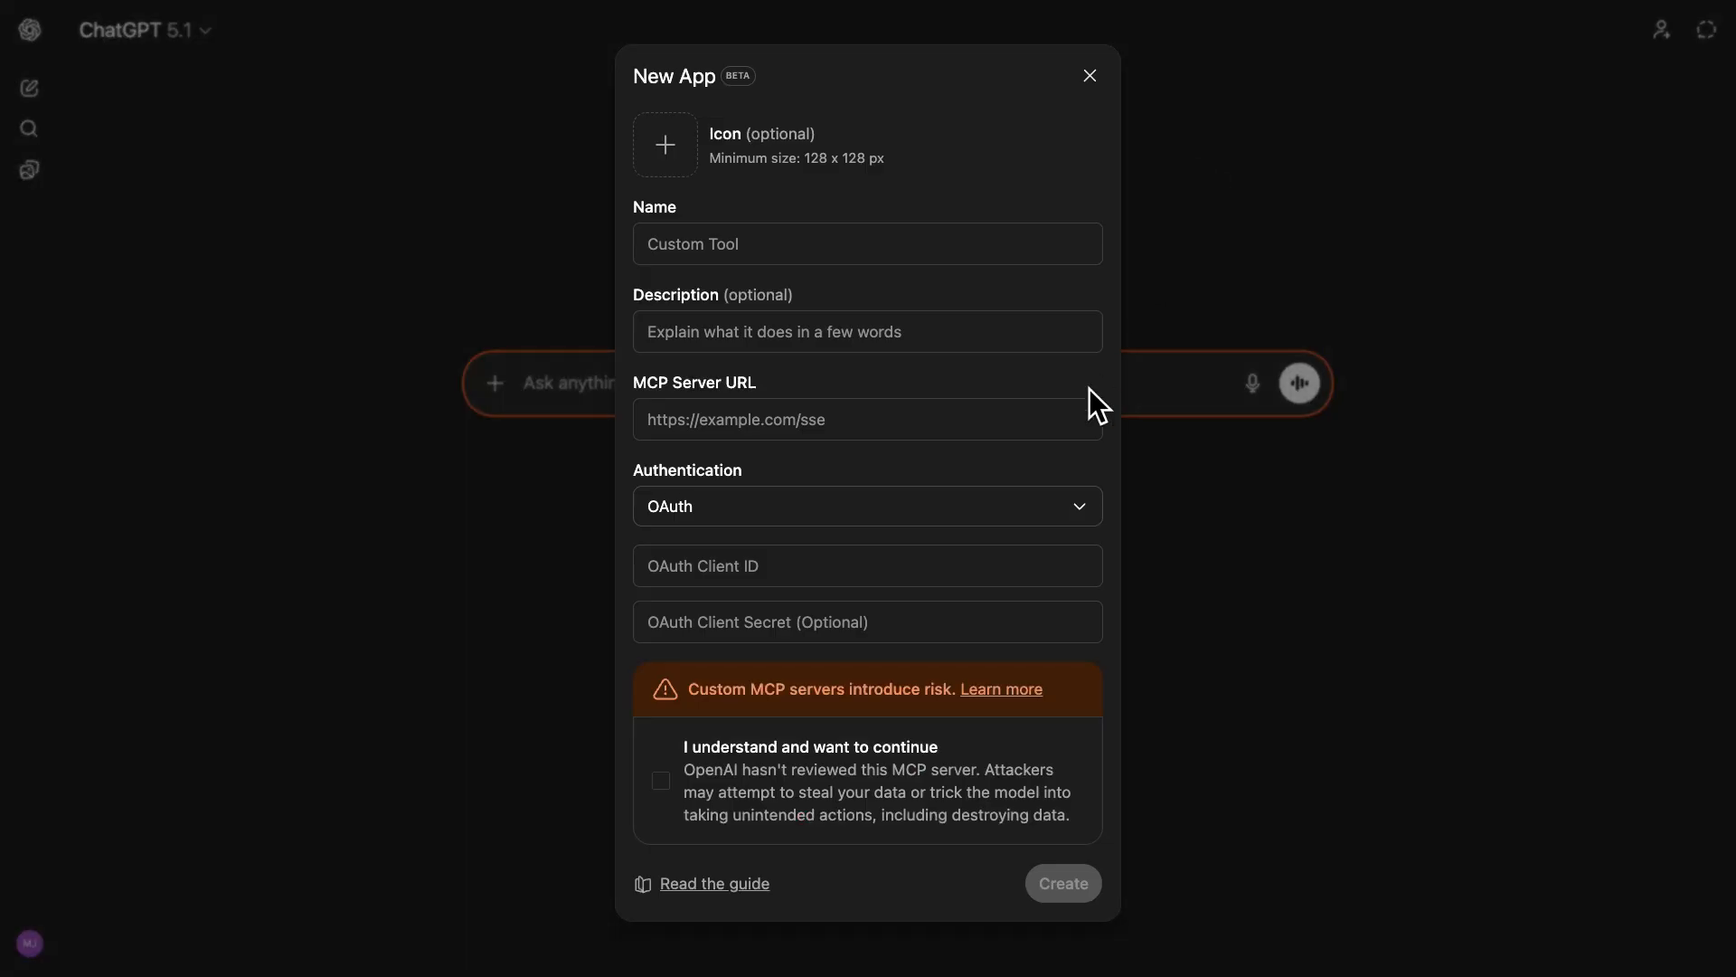
left_click(664, 141)
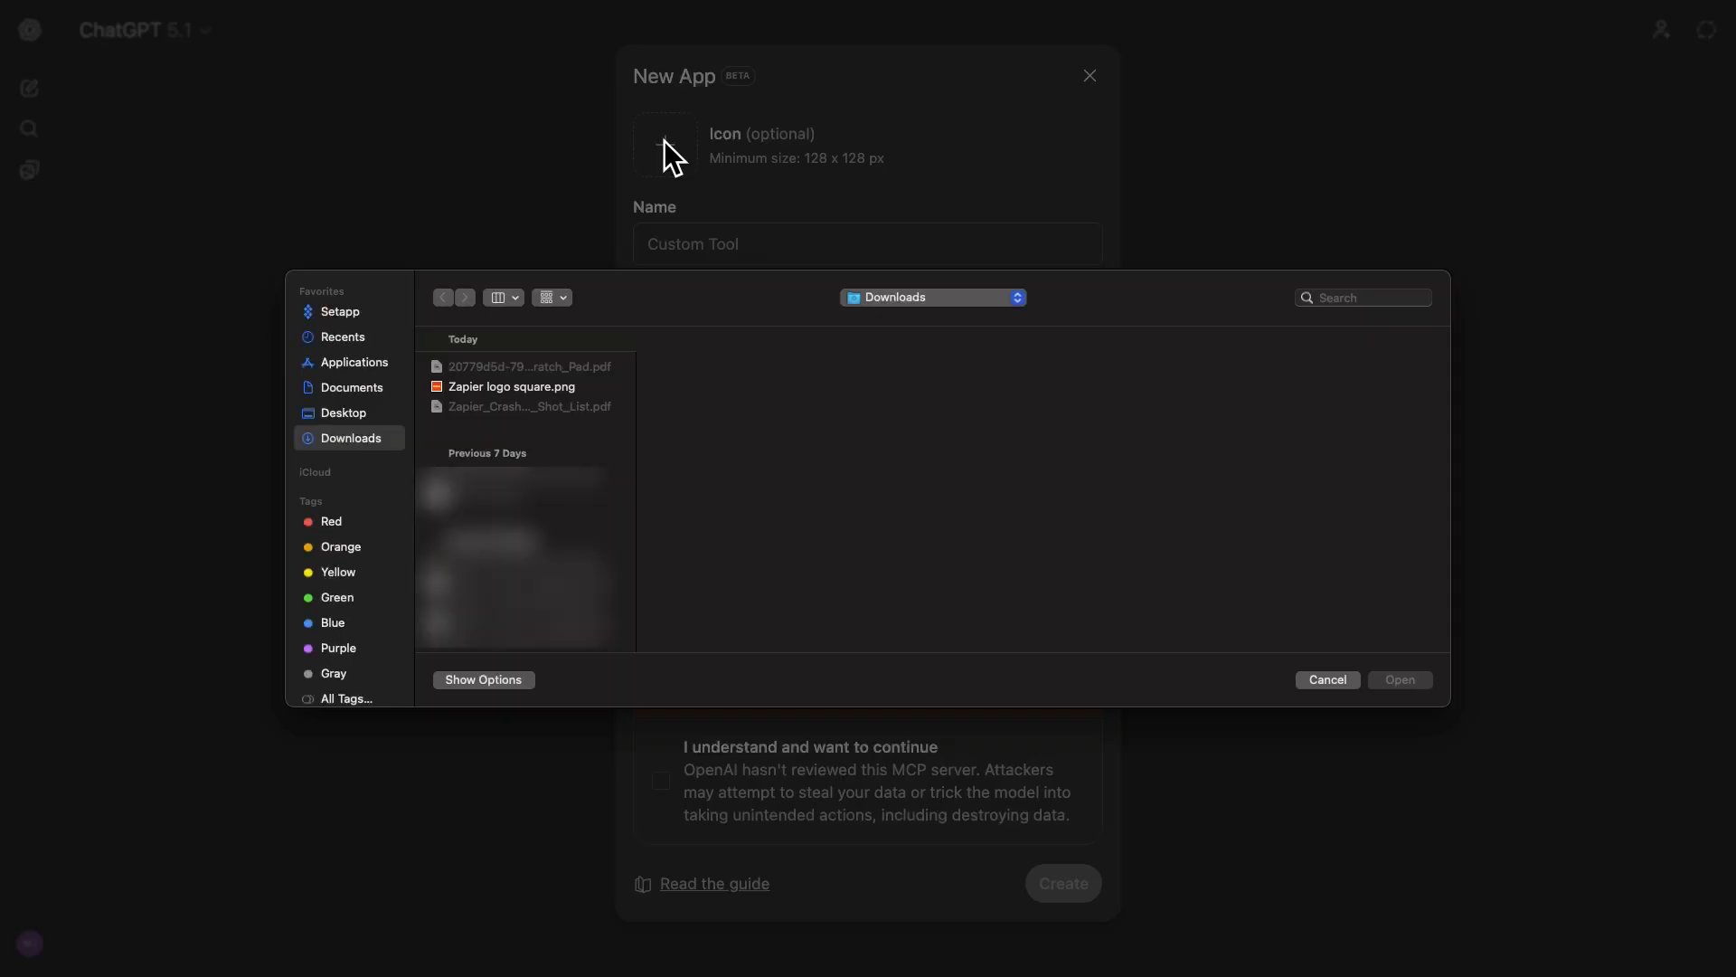
left_click(533, 387)
left_click(1399, 680)
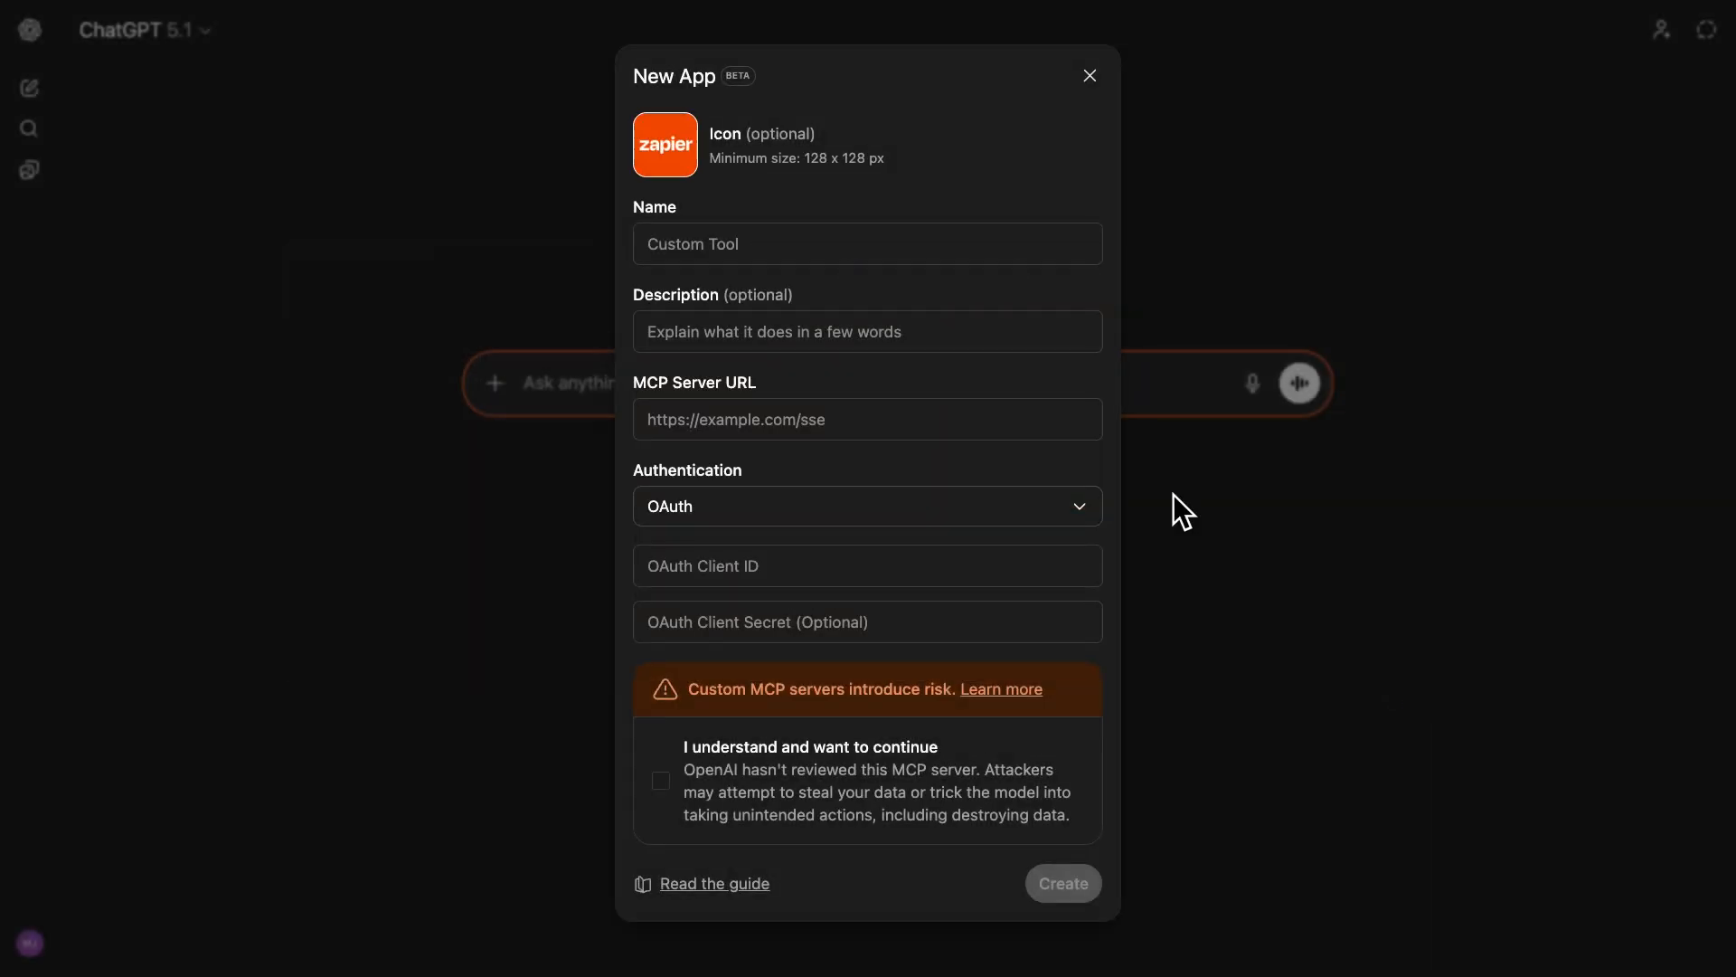
Name the app Zapier and fill in its description and MCP Server URL with the suggested text and Integration URL from the Zapier MCP instructions.
left_click(847, 244)
type("Zapier")
left_click(848, 328)
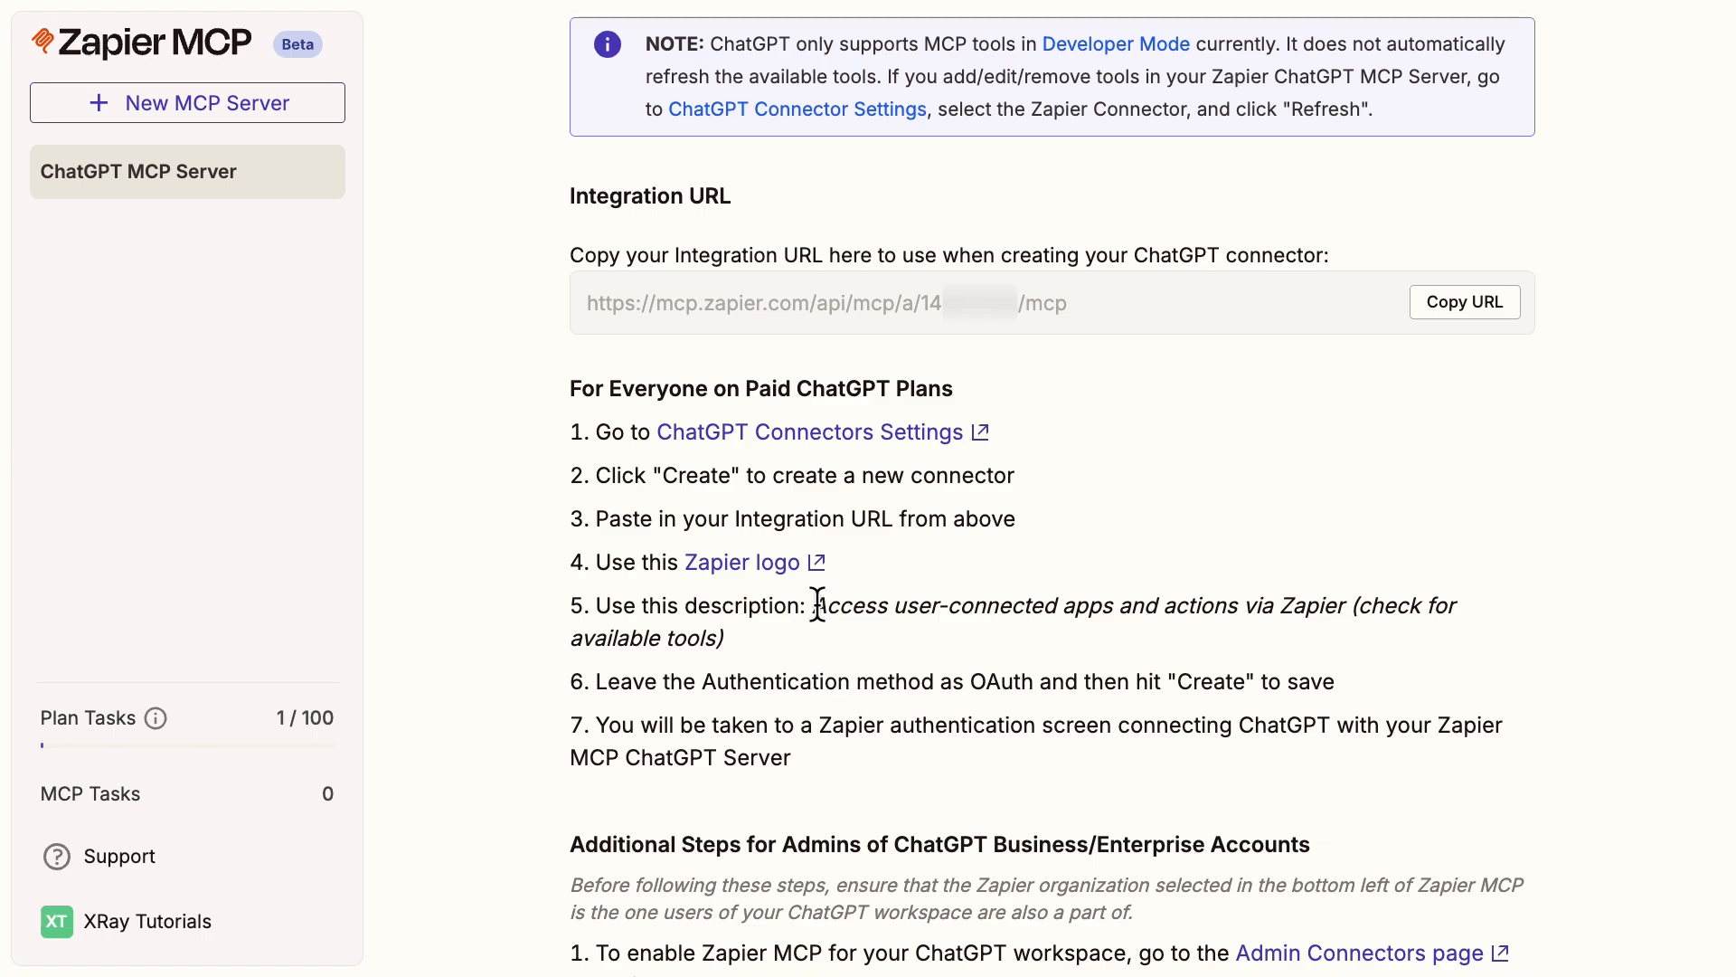
left_click_drag(817, 604, 833, 643)
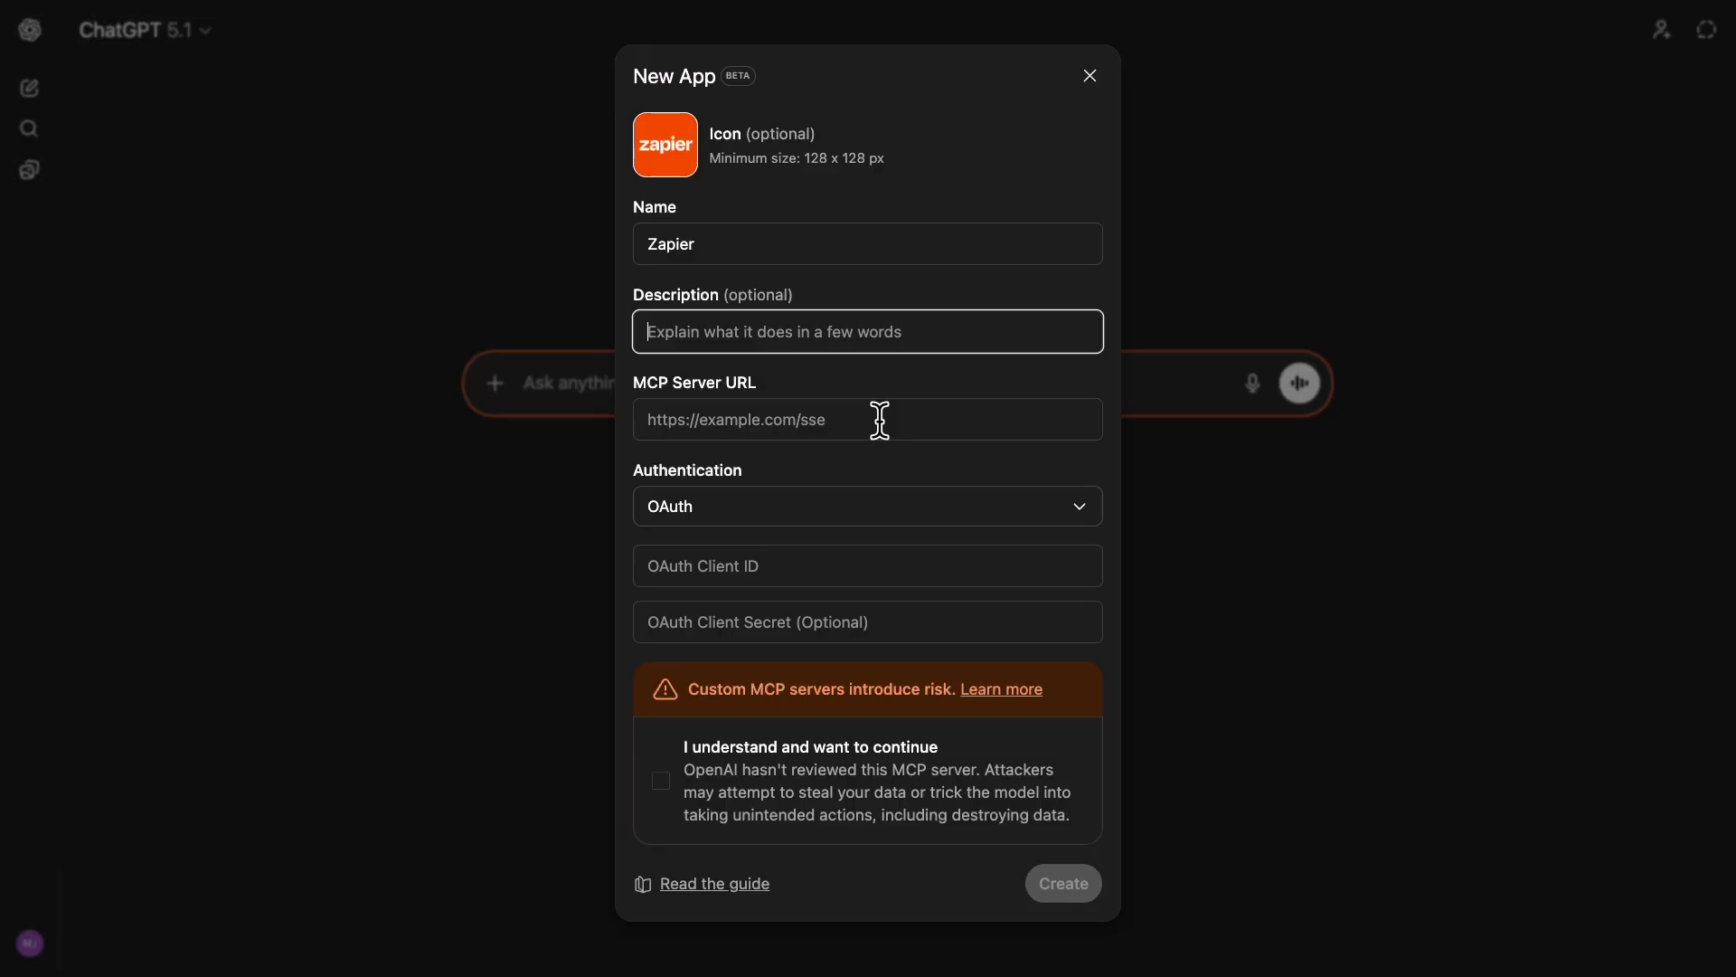
type("Access user-connected apps and actions via Zapier (check for available tools)")
left_click(879, 418)
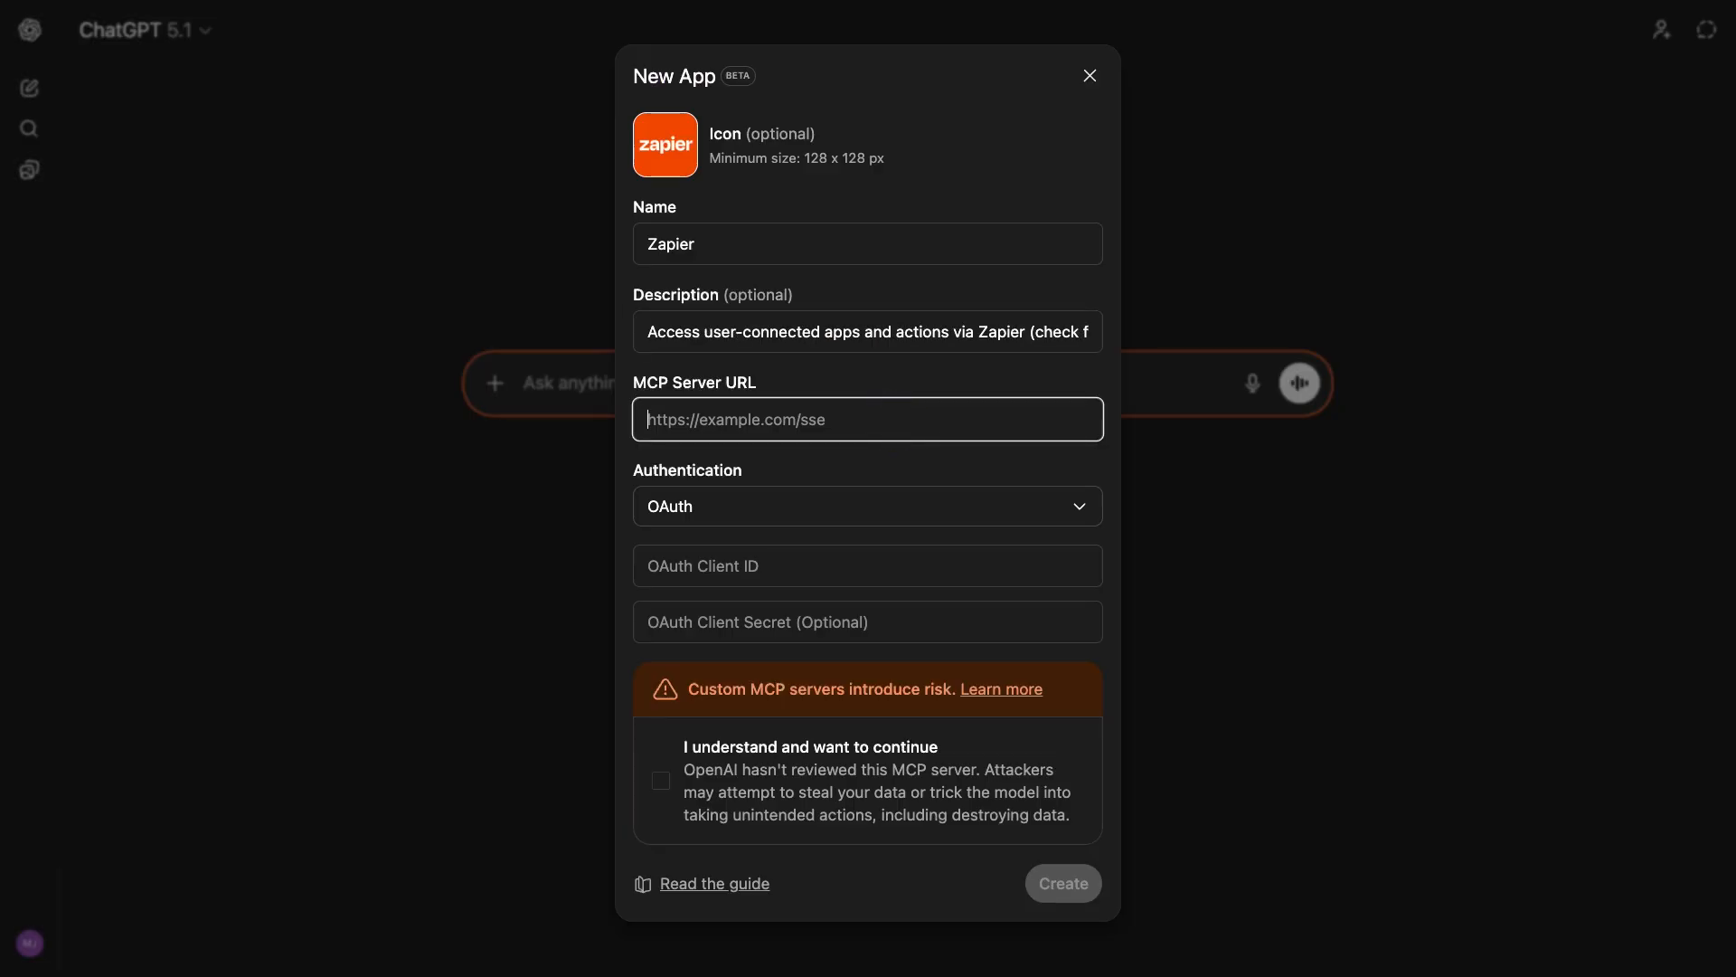
key("super+v")
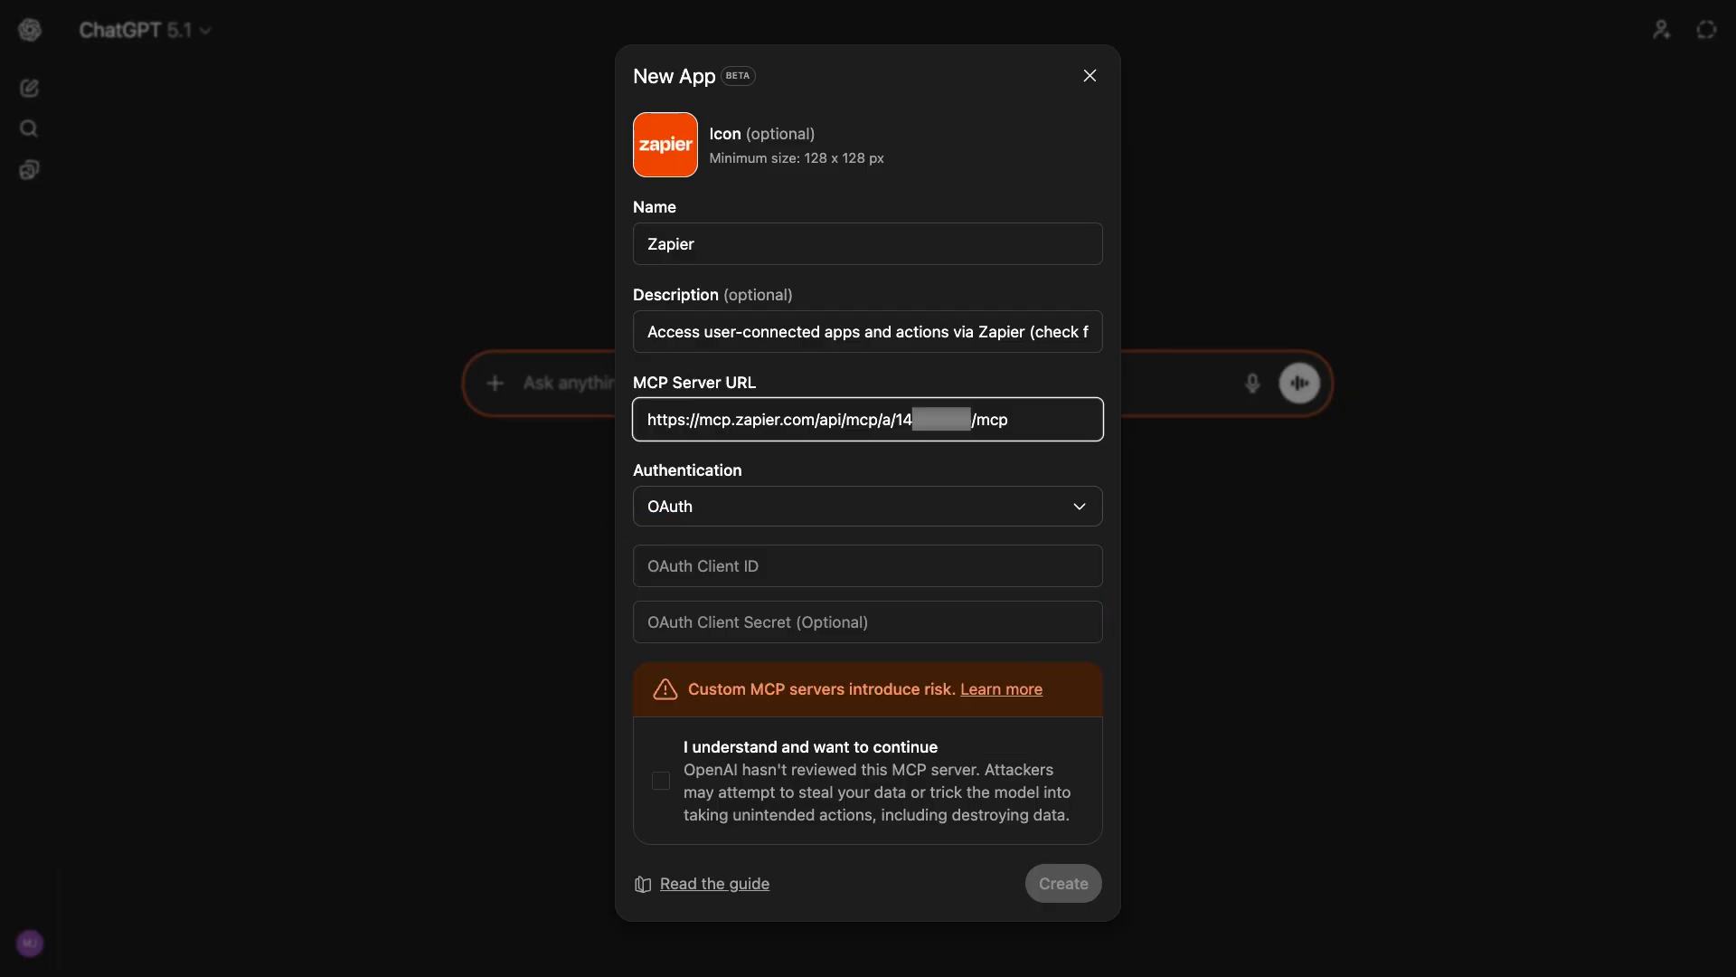
Accept the custom MCP server risk, create the app with OAuth authentication and allow ChatGPT to access the Zapier account.
left_click(661, 779)
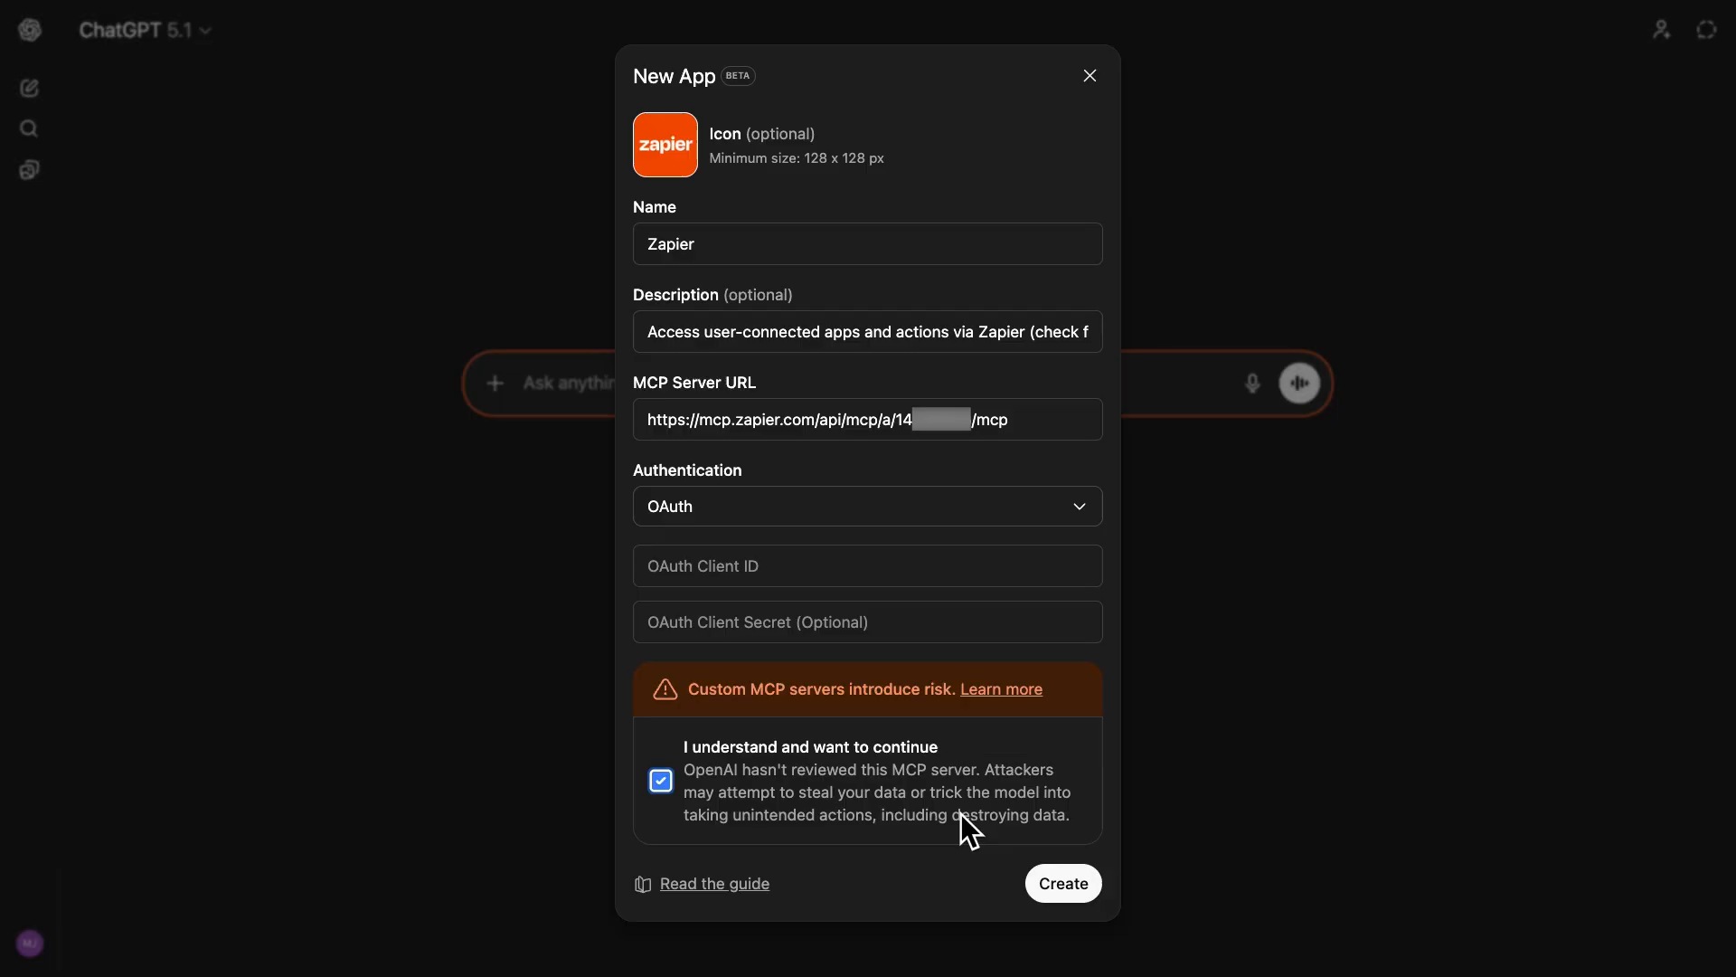
left_click(1064, 880)
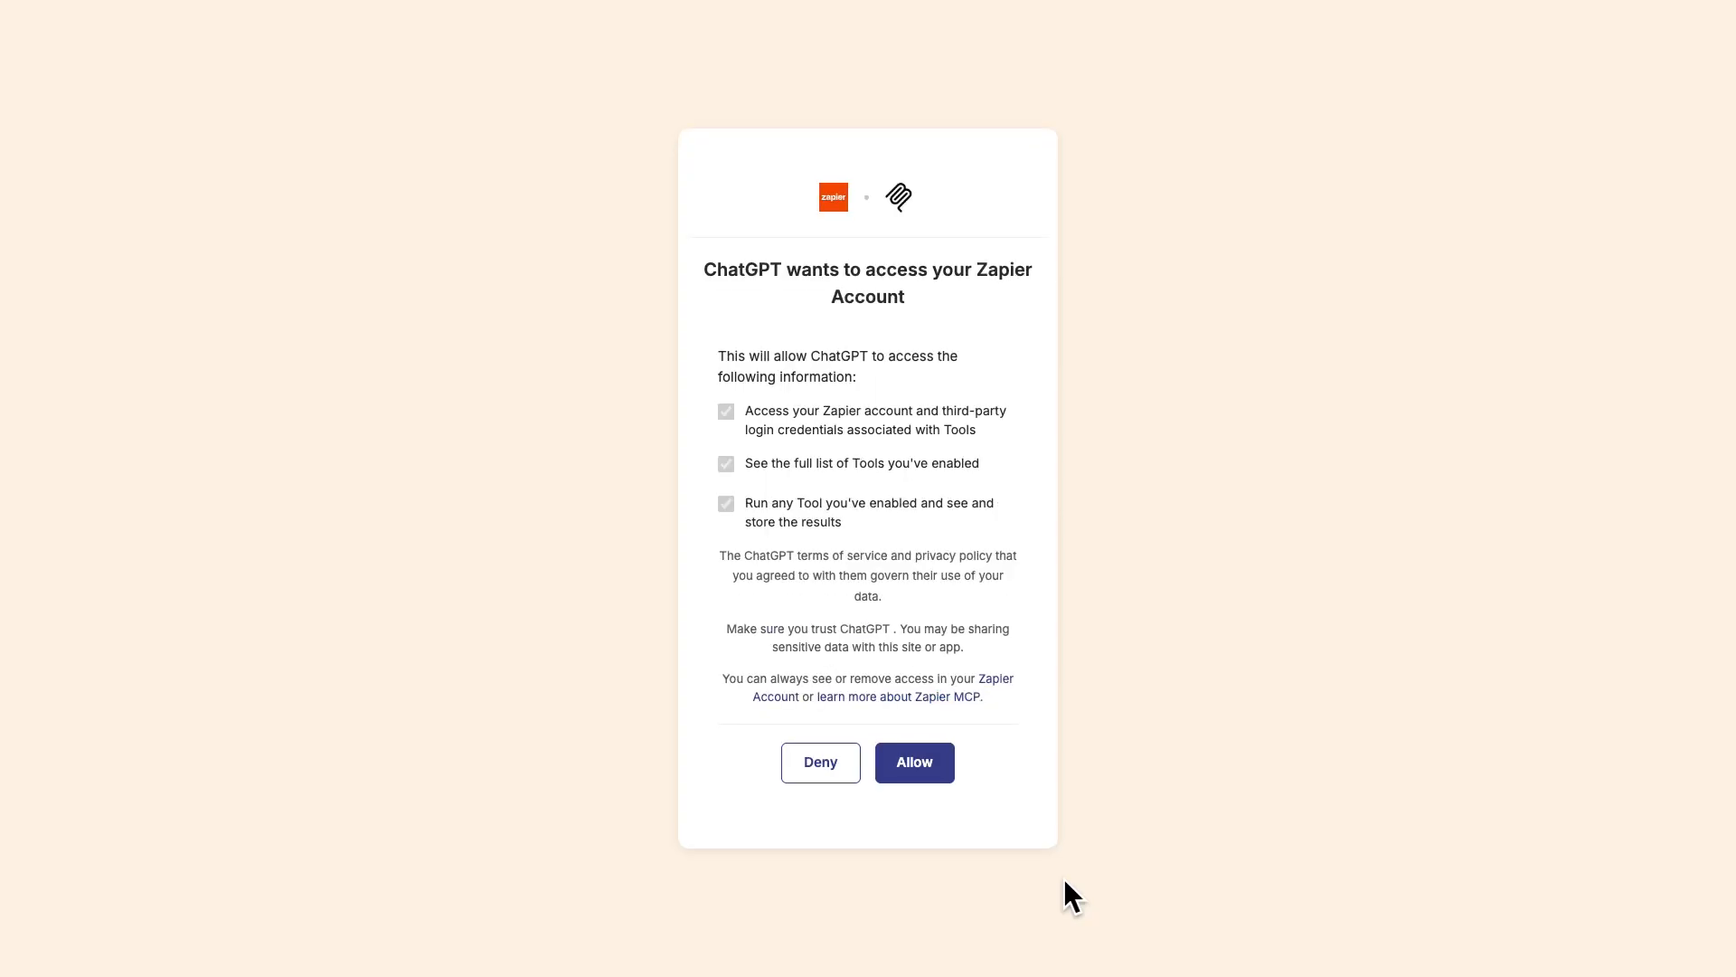
left_click(944, 780)
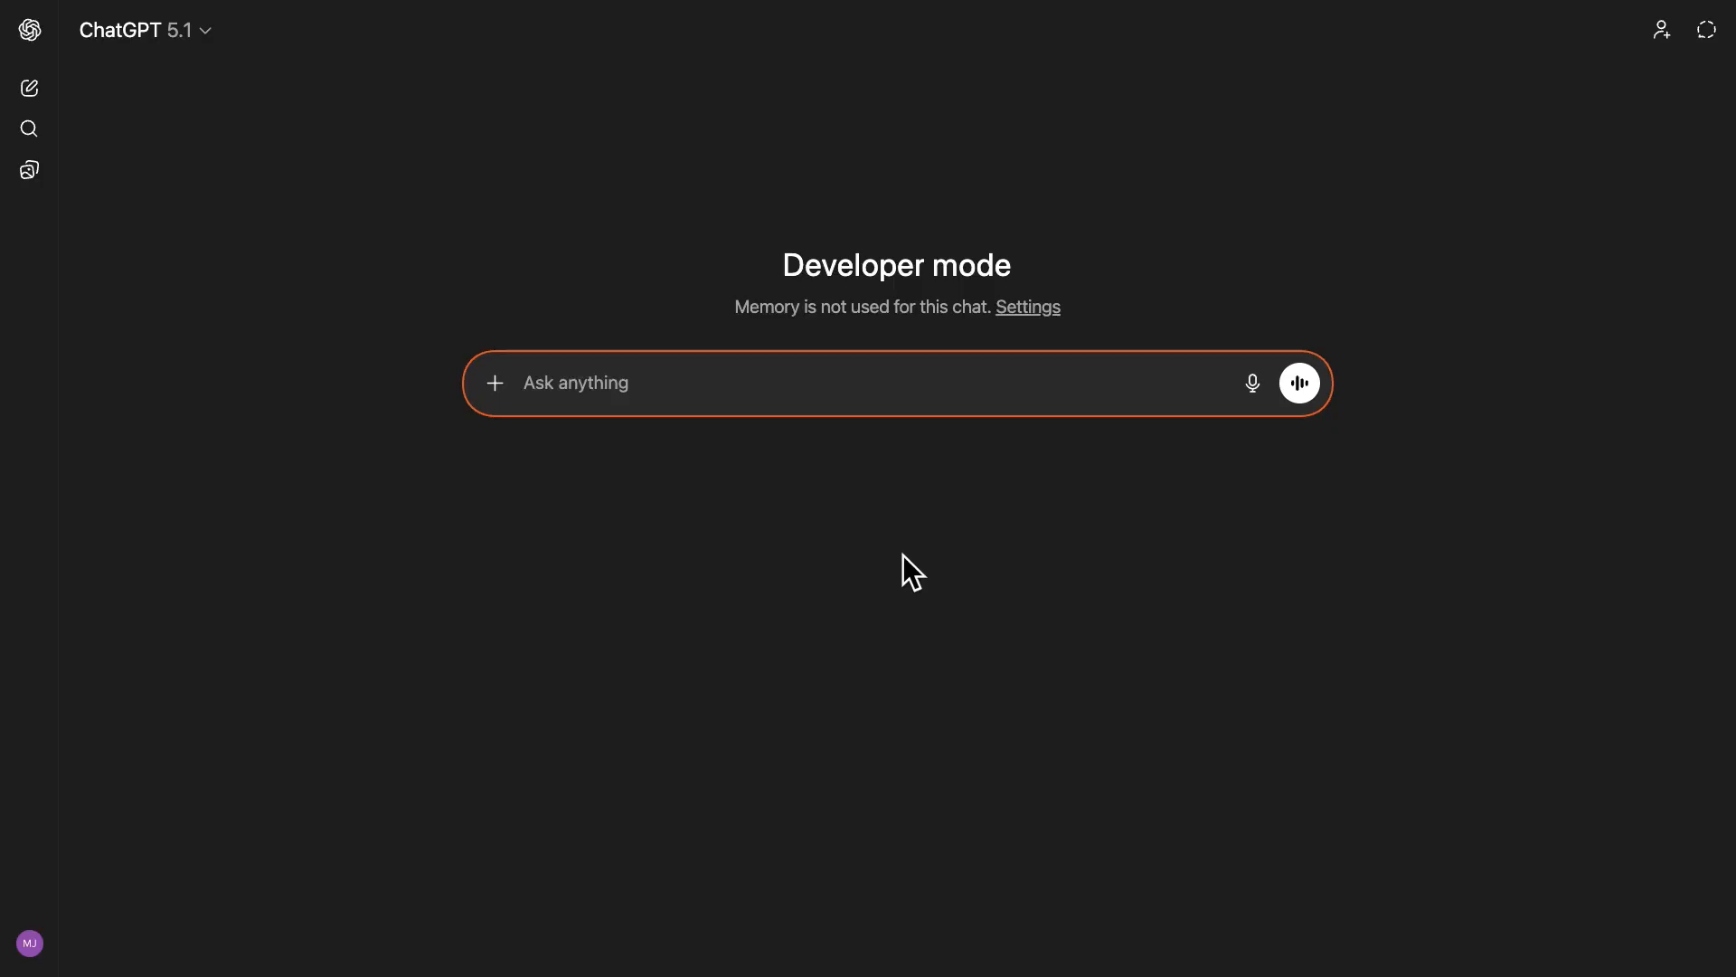
With the Zapier app selected, send "Find any unread emails in my Gmail inbox. Summarize them, then log them in my 'Emails - Zapier MCP' Google Sheet.".
left_click(494, 383)
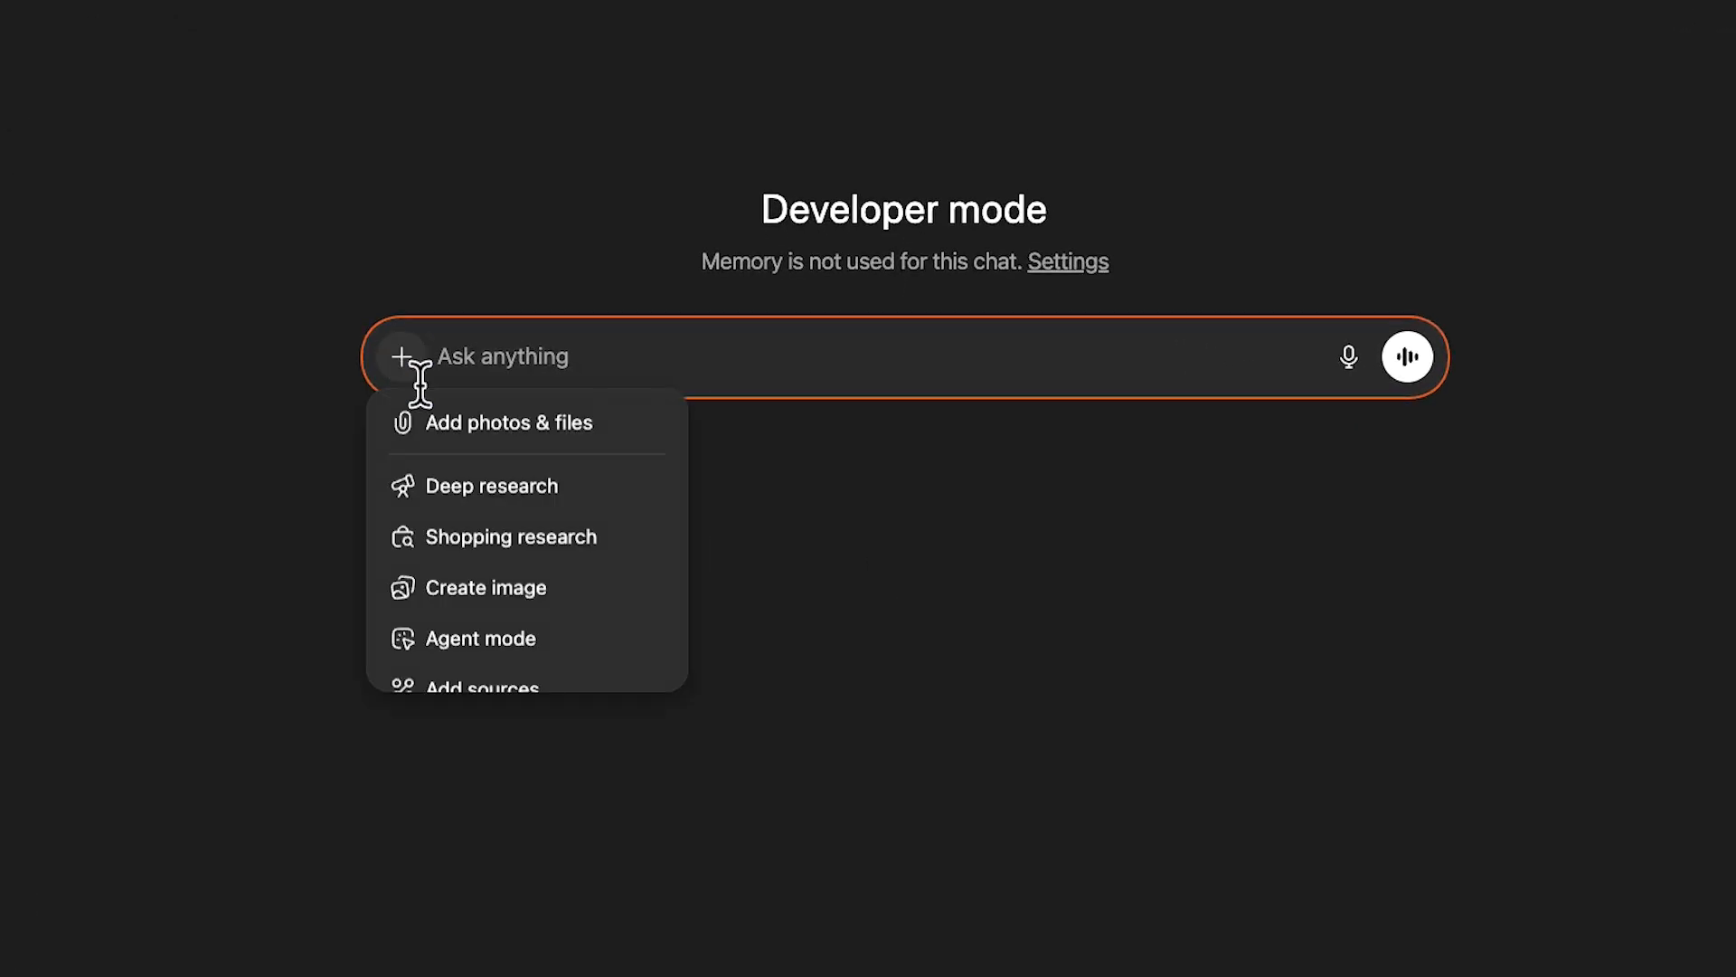
scroll(543, 570, "down", 5)
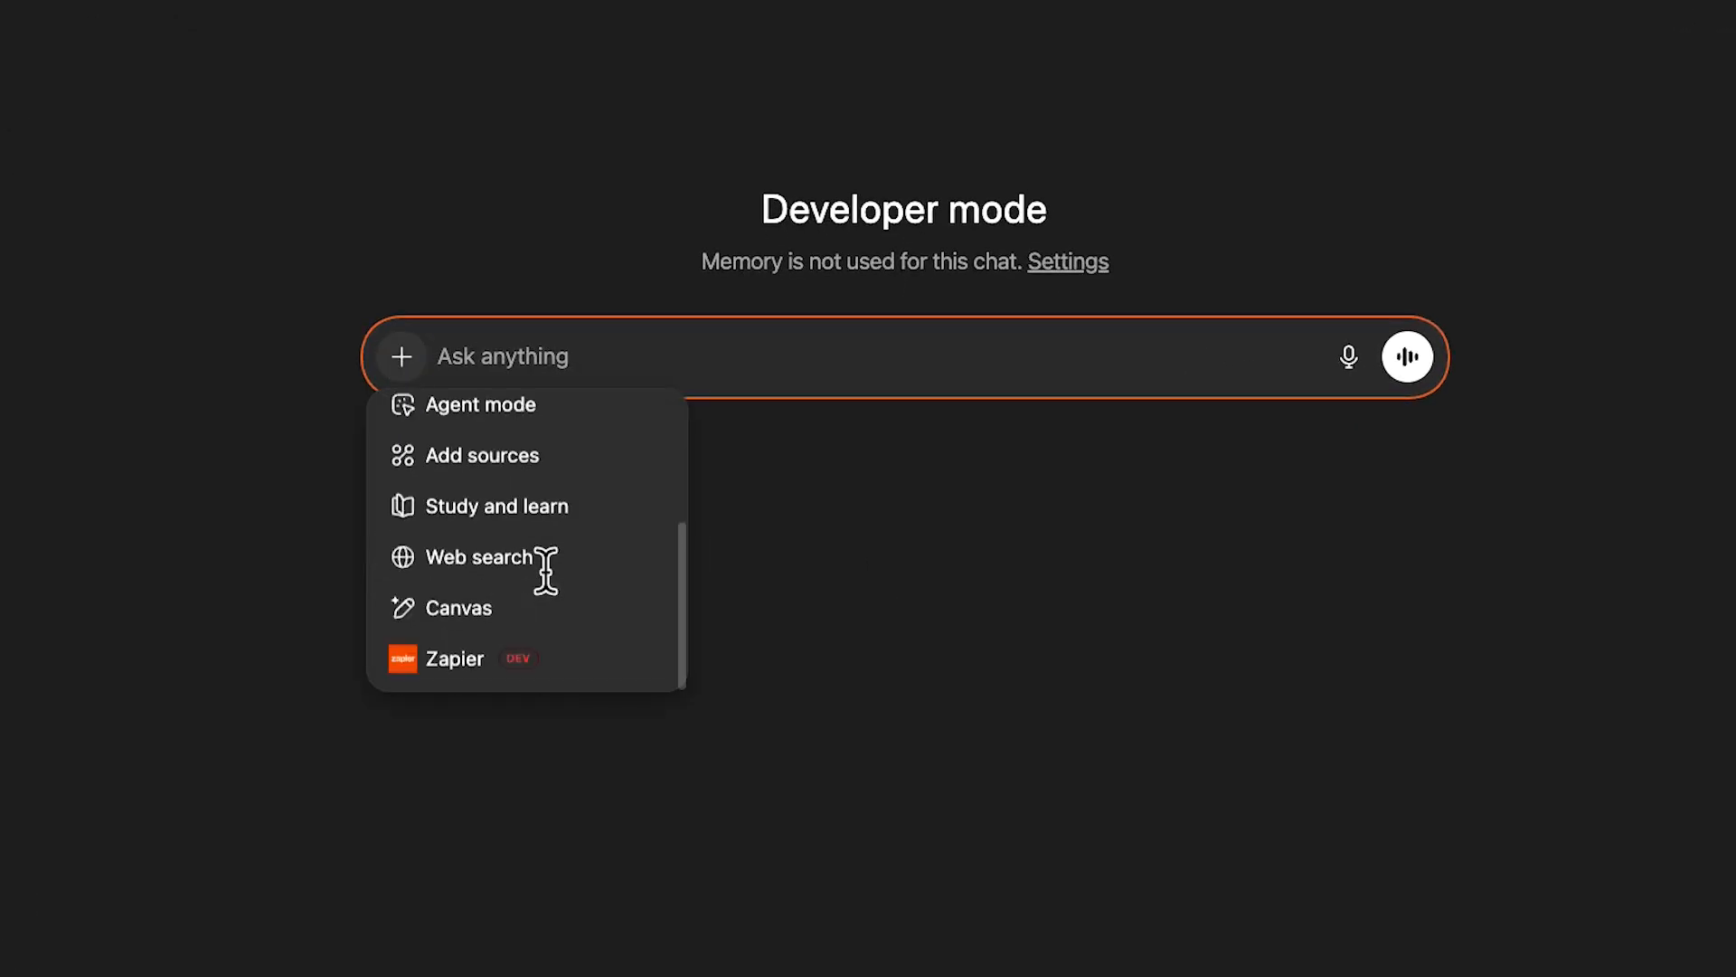
left_click(555, 661)
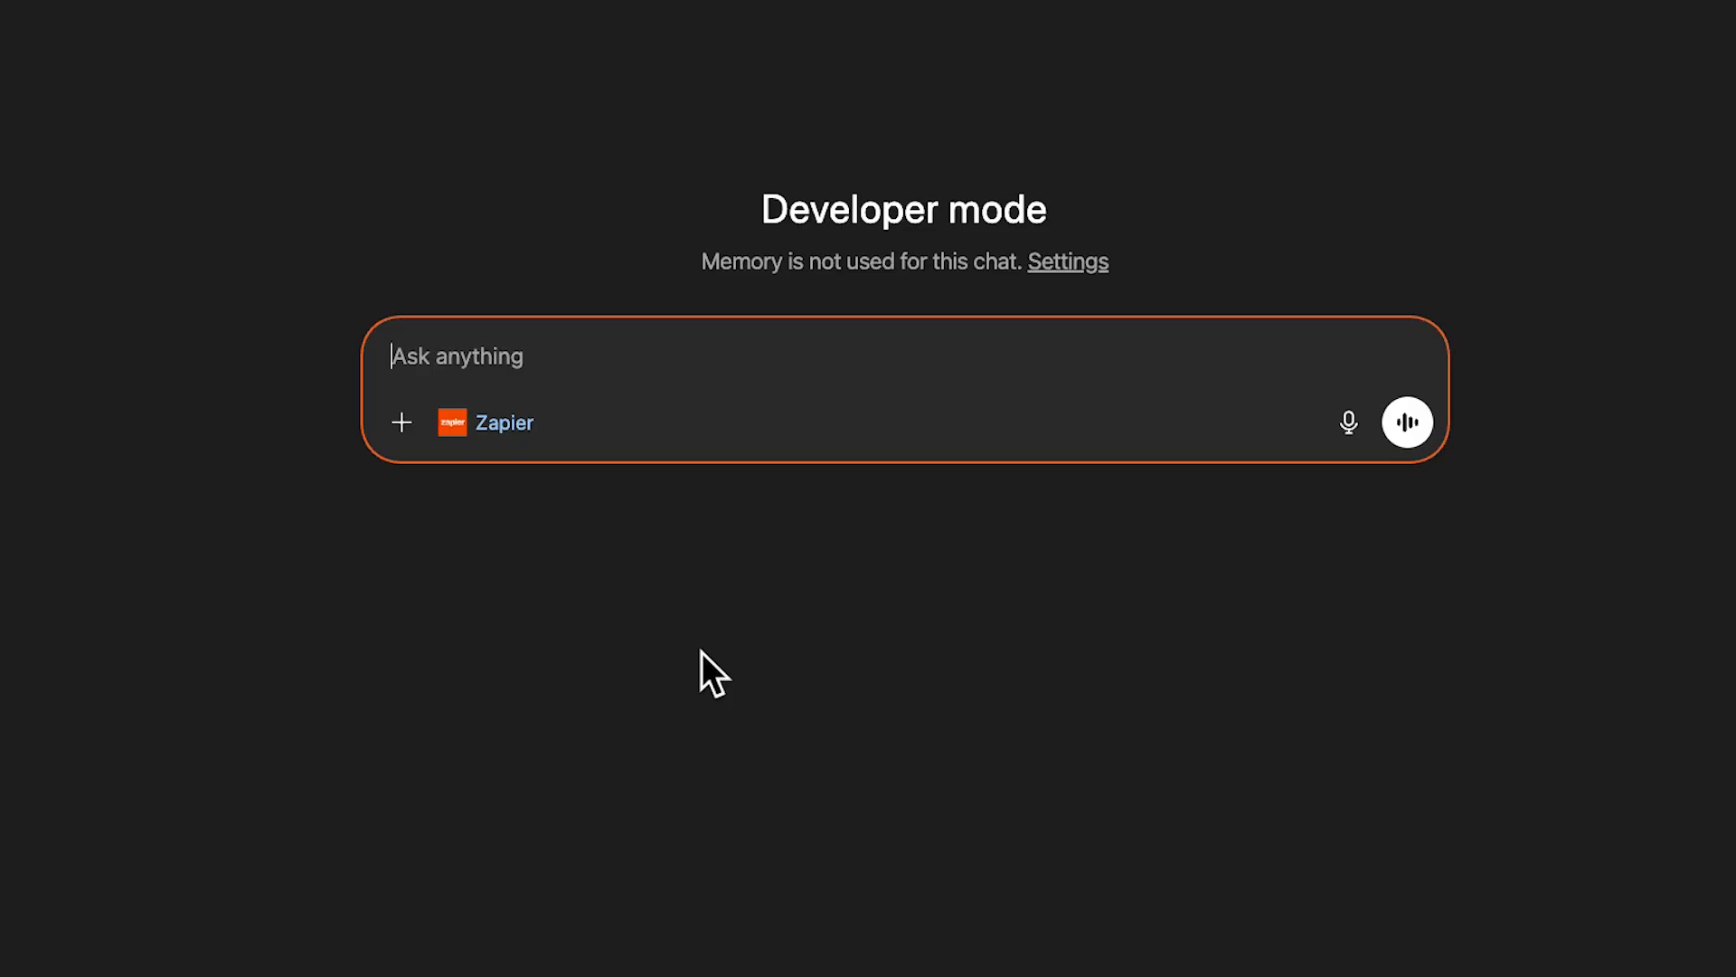
type("Find any unread emails in my Gmail inbox. Summarize them, then log them in my \"Emails - Zapier MCP\" Google Sheet.")
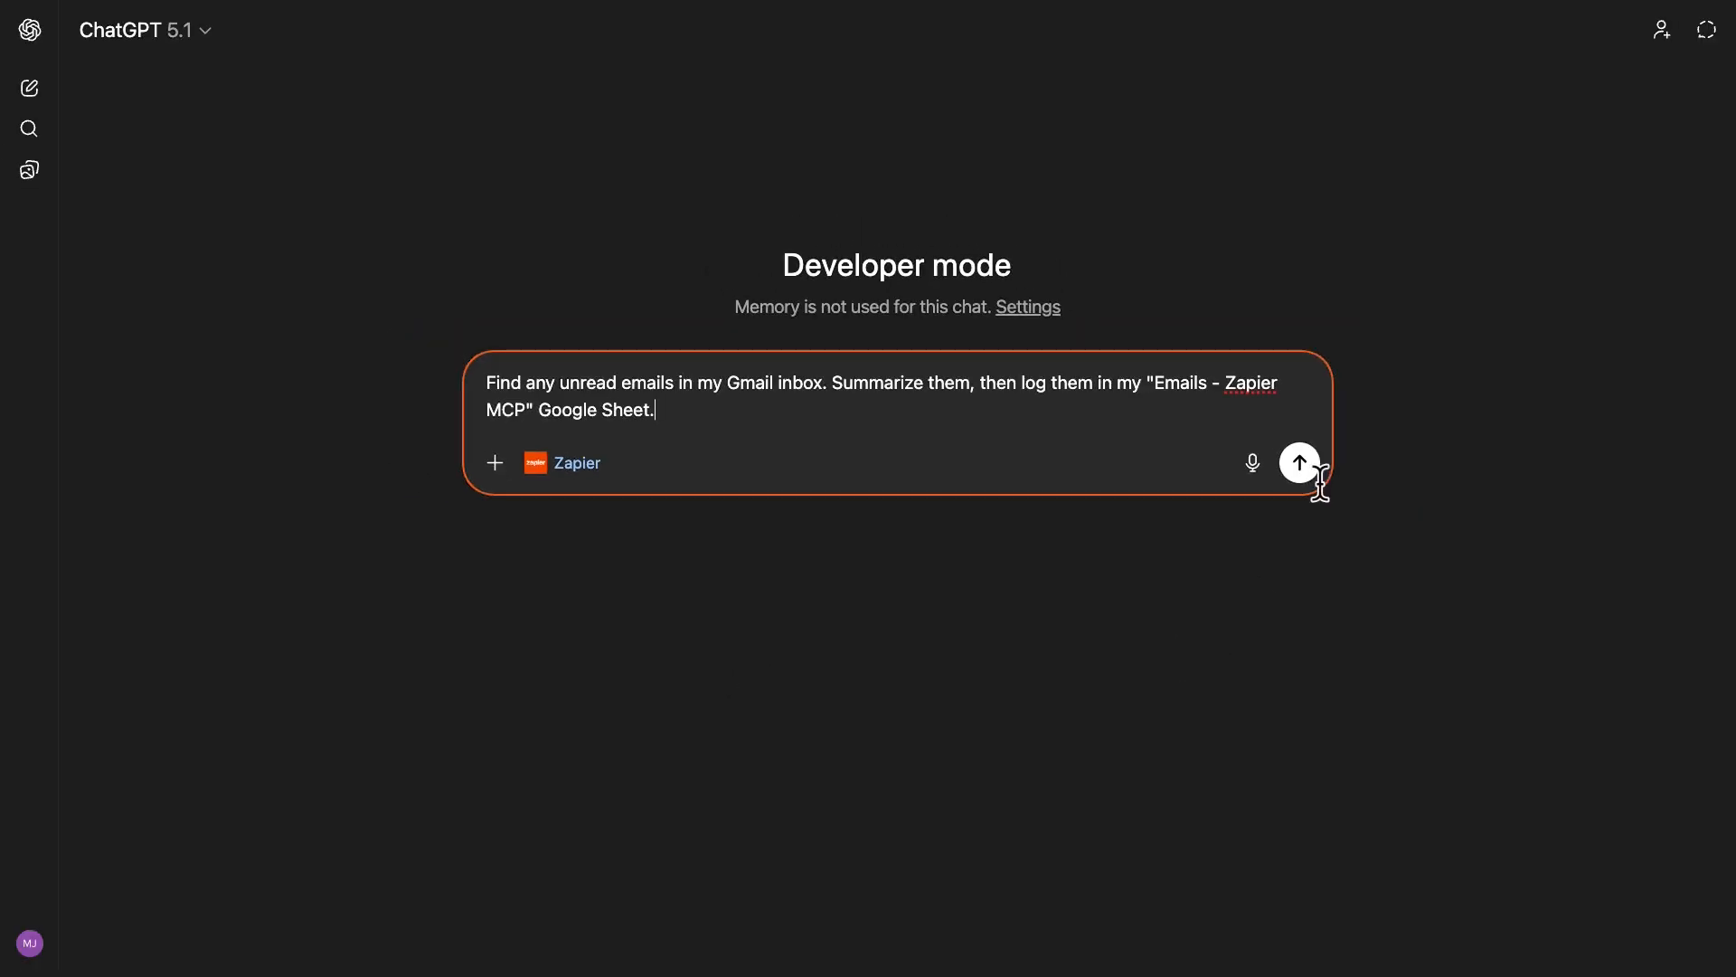
left_click(1299, 462)
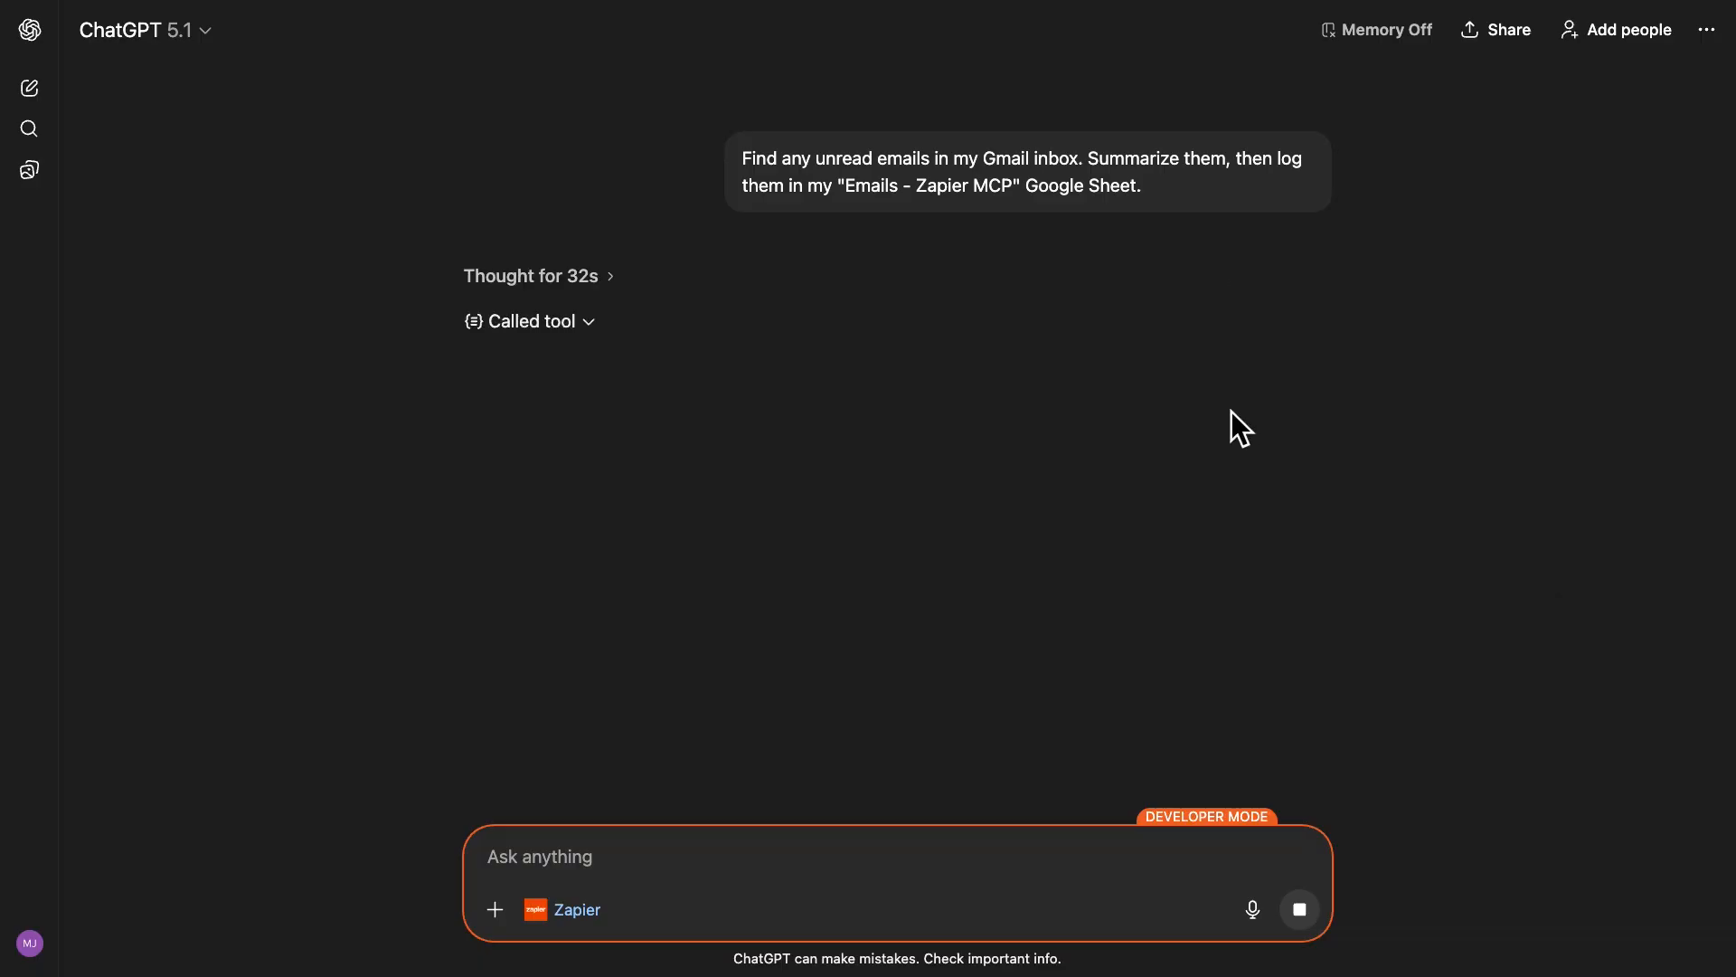
Examine the first tool call's request and response, and approve adding the unread email to the Google Sheet.
left_click(590, 323)
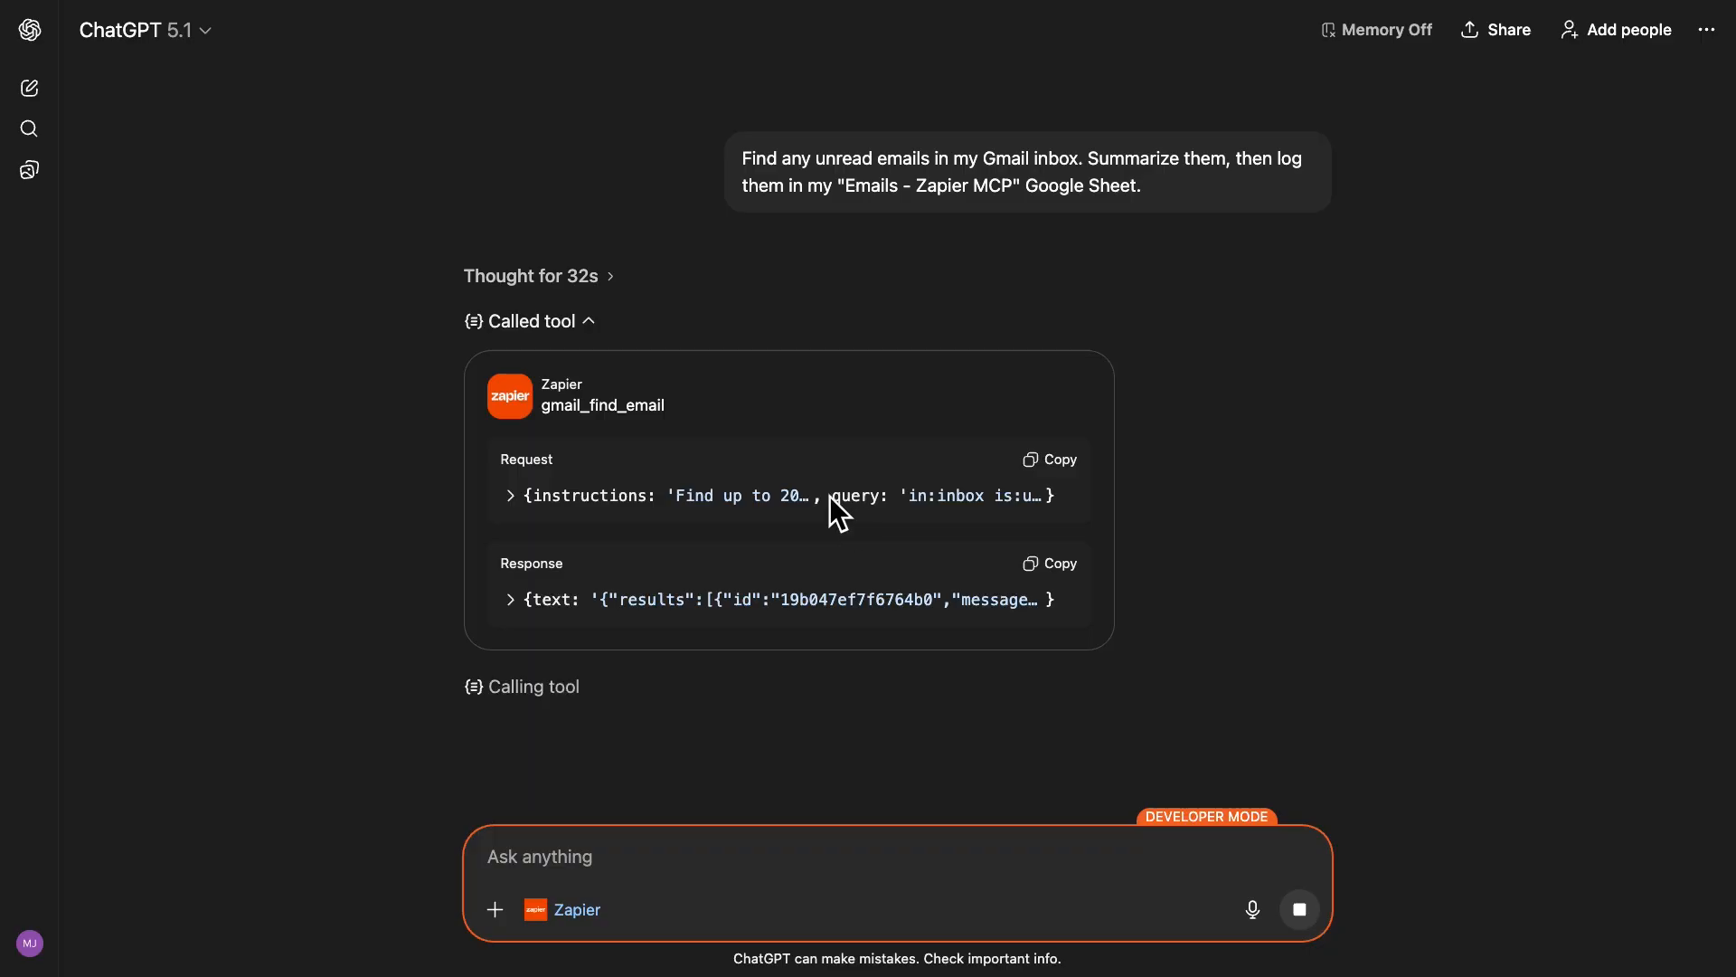
left_click(589, 322)
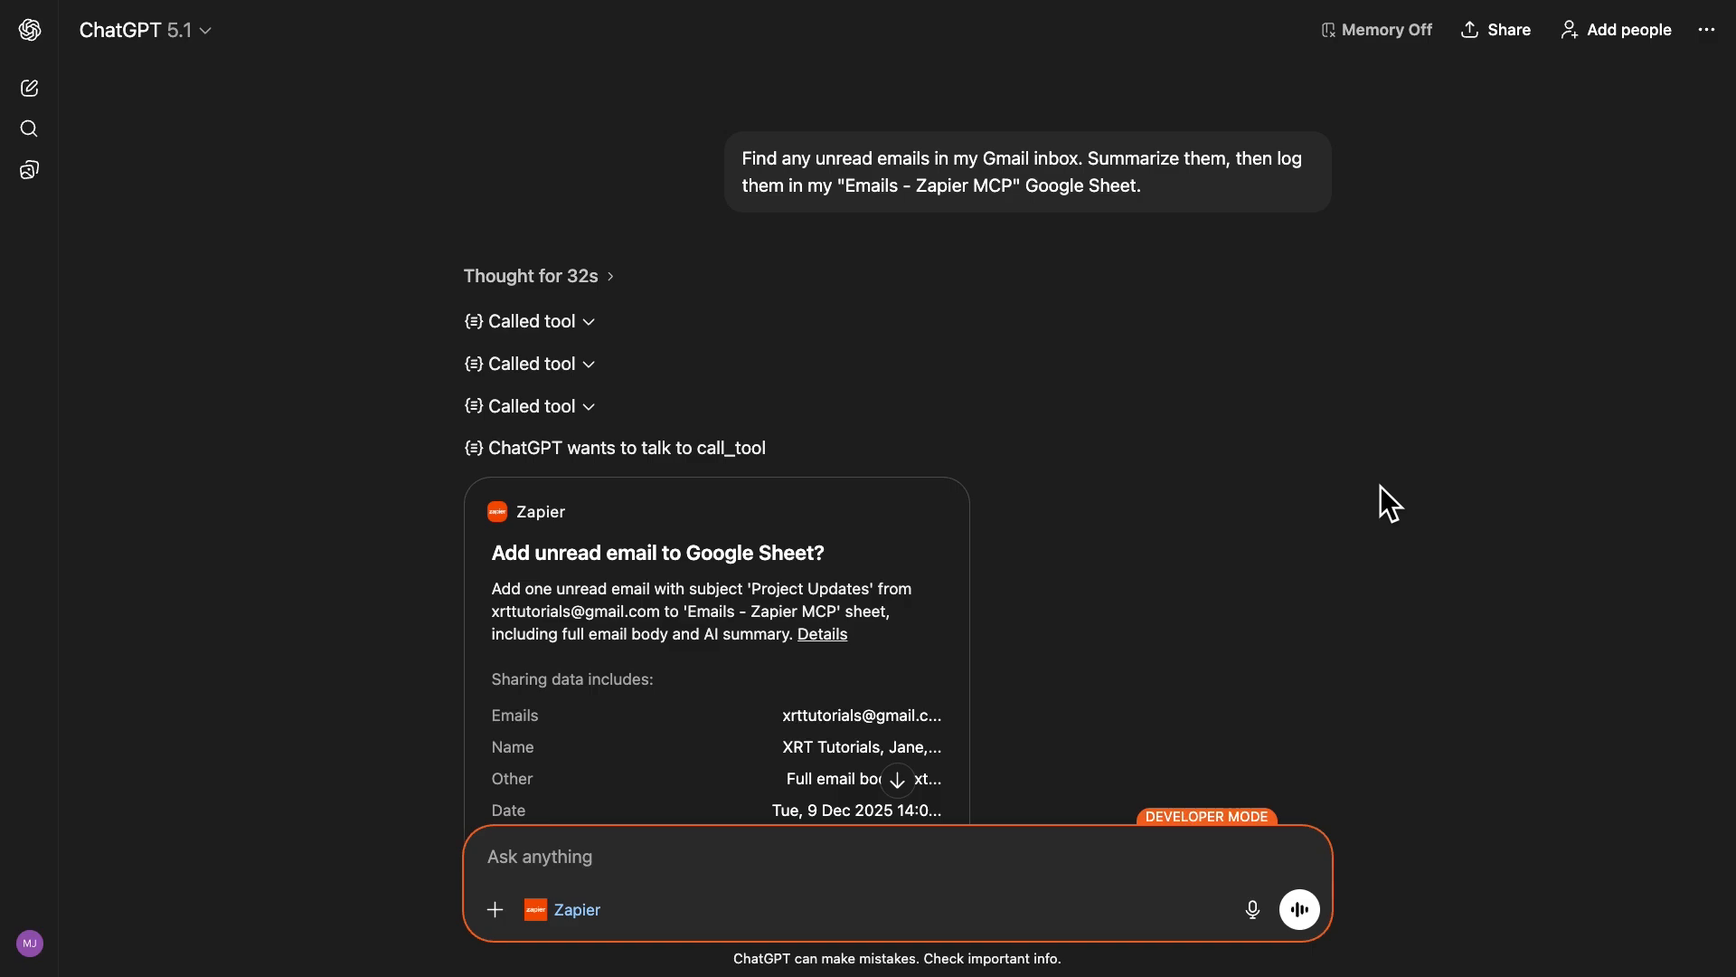
scroll(1380, 485, "down", 5)
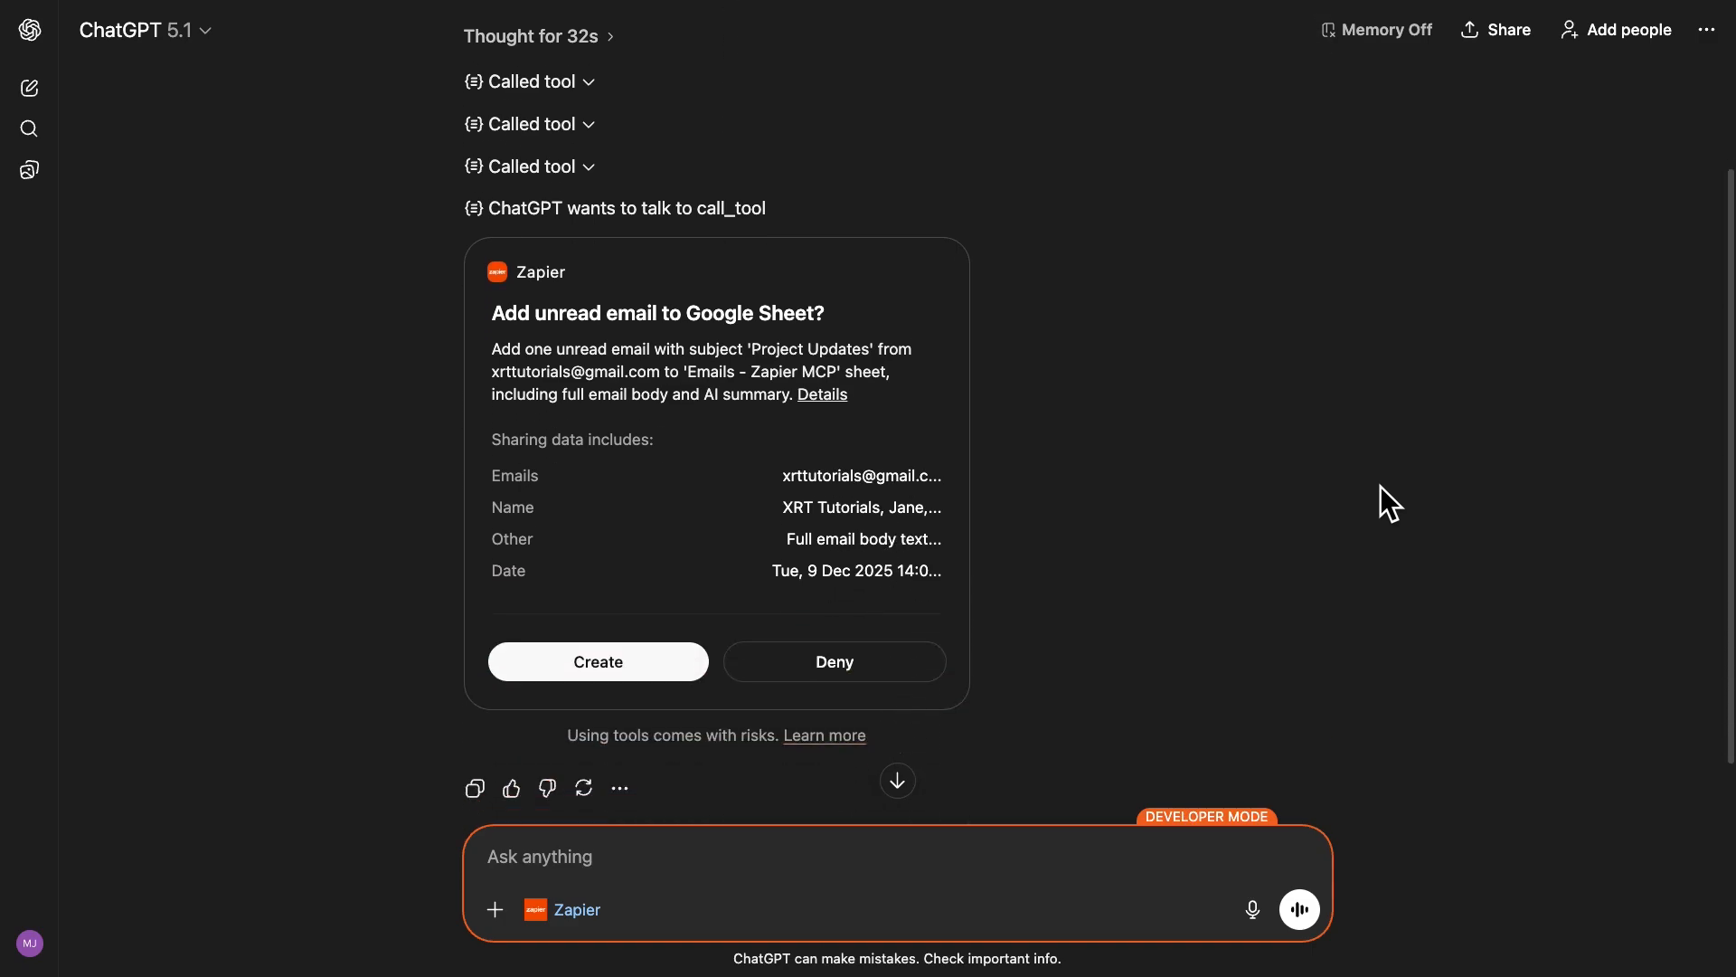
left_click(665, 601)
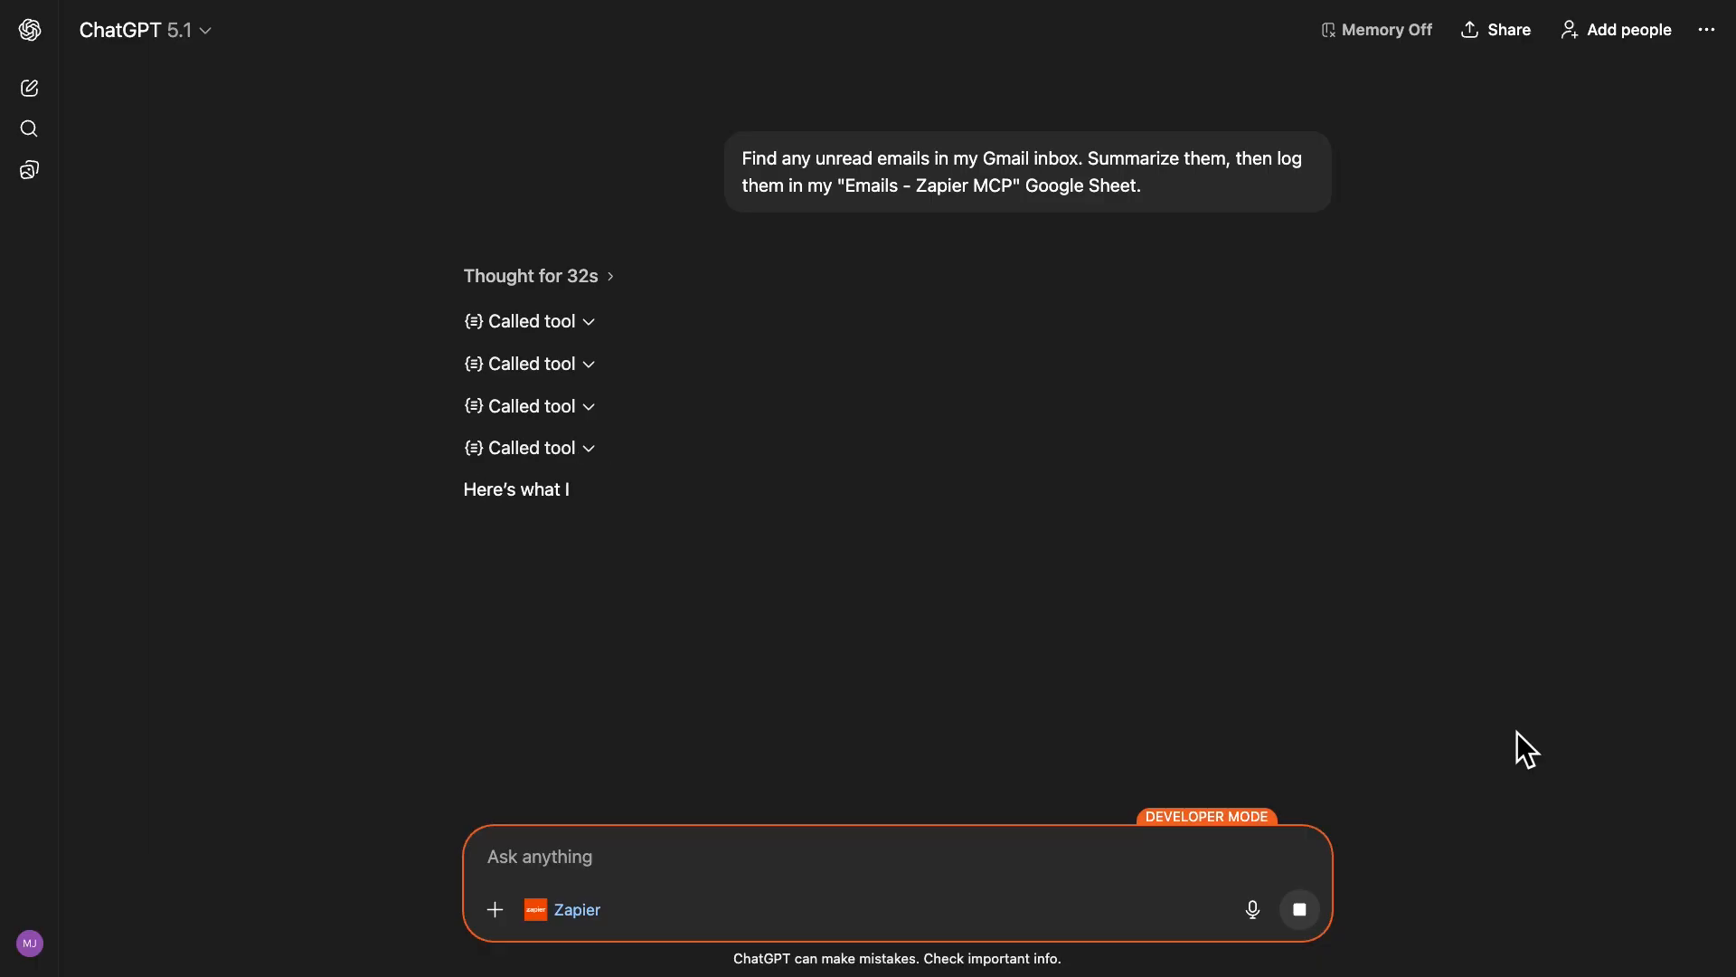